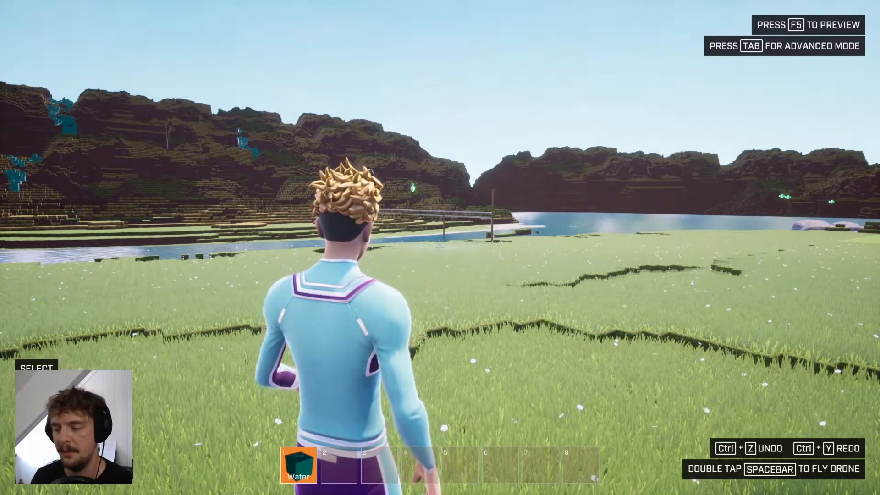
Switch to advanced mode and open the world's rendering settings
key("Tab")
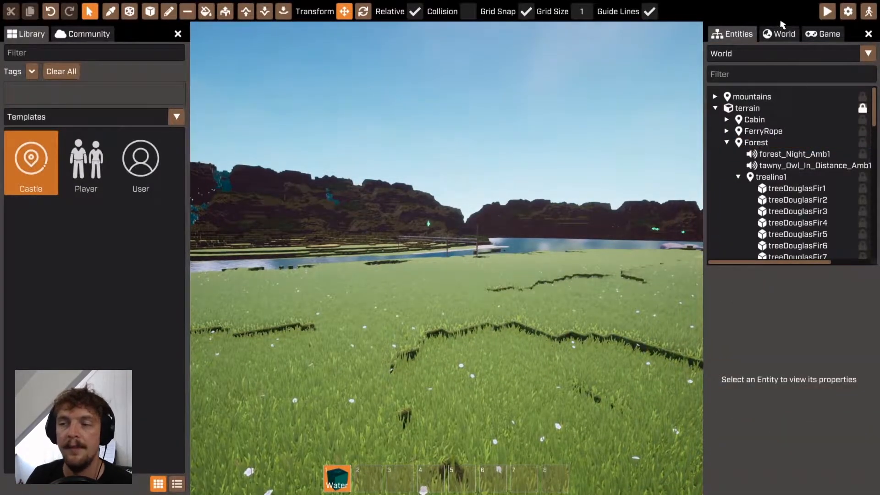
left_click(785, 35)
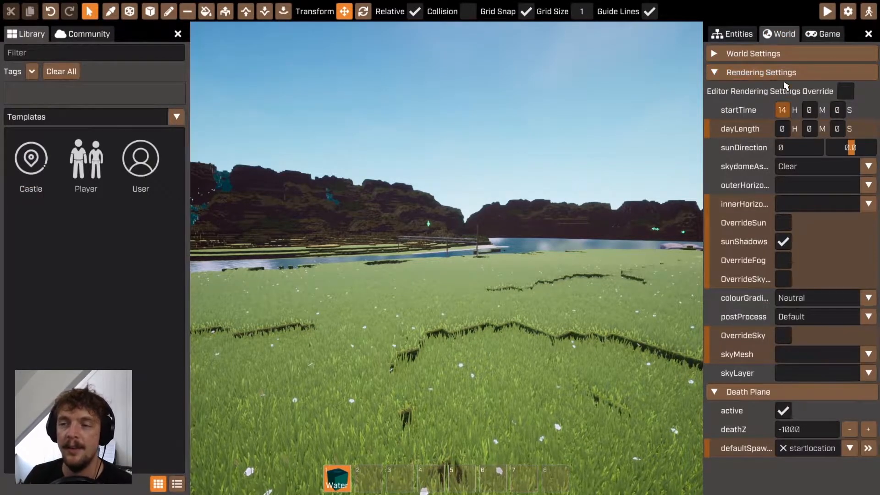
right_click_drag(614, 193, 408, 208)
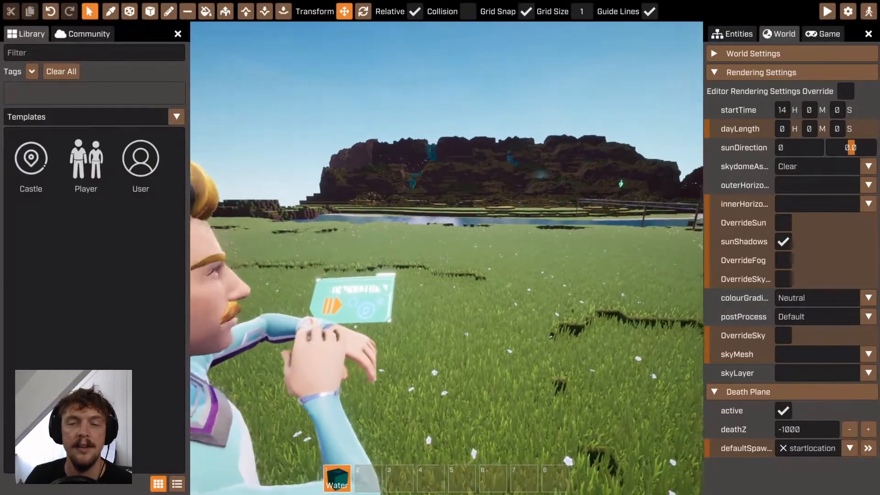
key("w")
right_click_drag(440, 248, 506, 265)
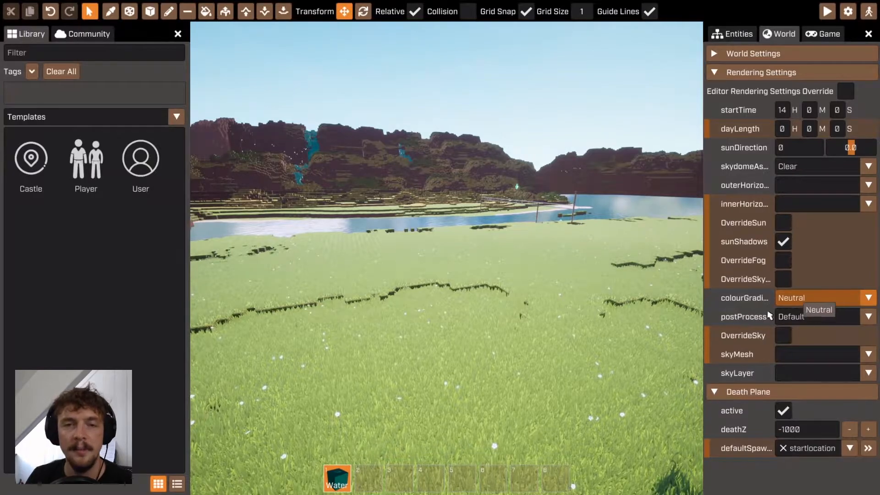
key("w")
right_click_drag(489, 249, 497, 232)
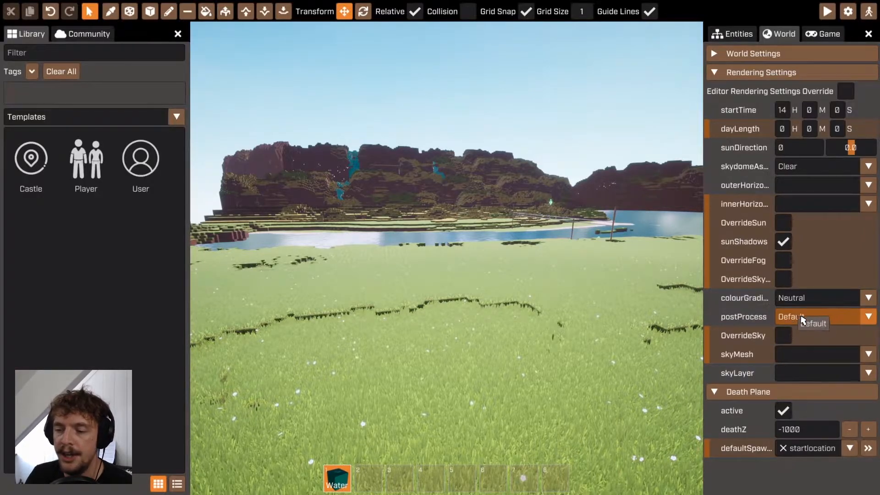
Try the Thermal post-process effect on the world
left_click(823, 323)
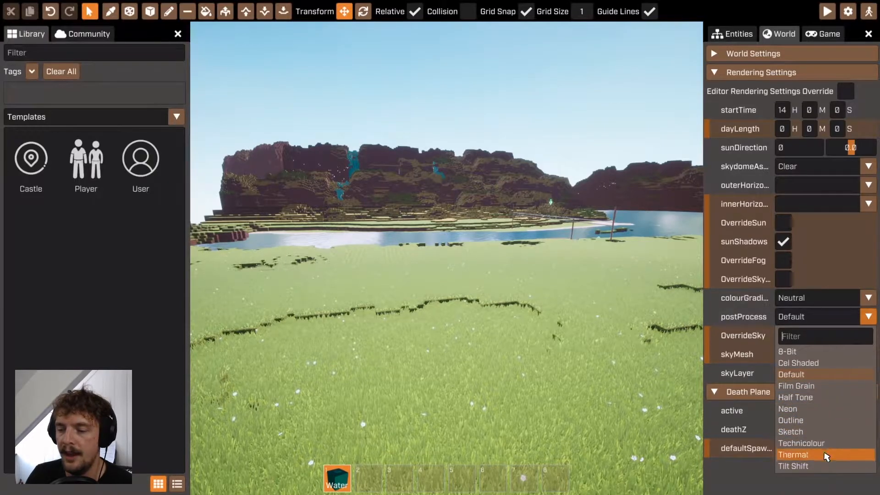
left_click(425, 310)
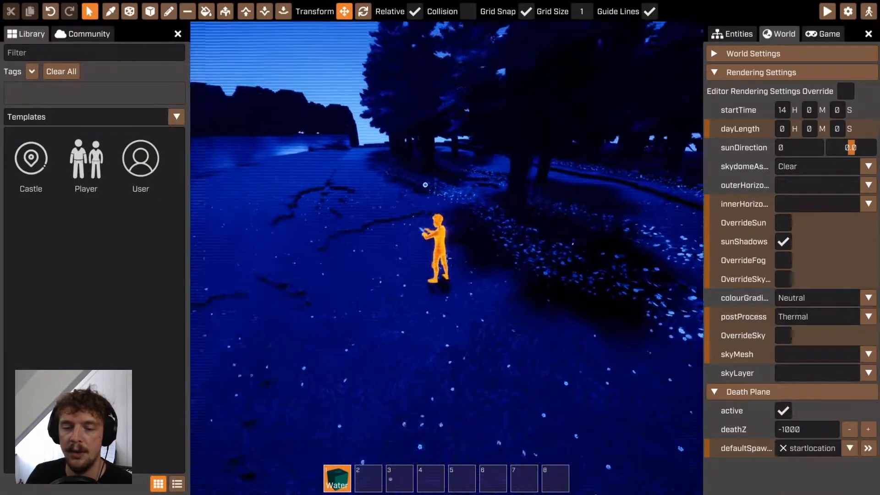
key("w")
mouse_move(379, 277)
right_mouse_down()
mouse_move(355, 284)
mouse_move(369, 285)
right_mouse_up()
Try the 8-Bit post-process effect on the world
left_click(814, 323)
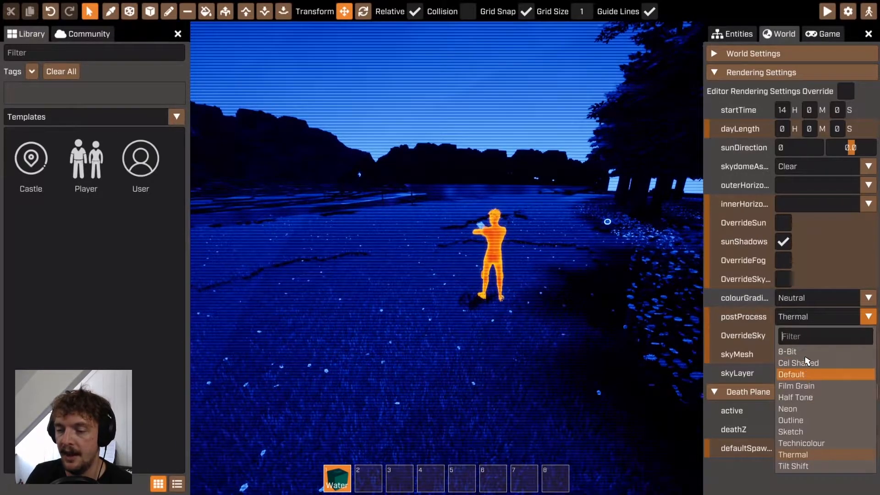
left_click(806, 350)
key("w")
mouse_move(628, 332)
right_mouse_down()
mouse_move(622, 318)
mouse_move(627, 332)
right_mouse_up()
key("s")
Set the world's post-process effect back to Default
left_click(788, 317)
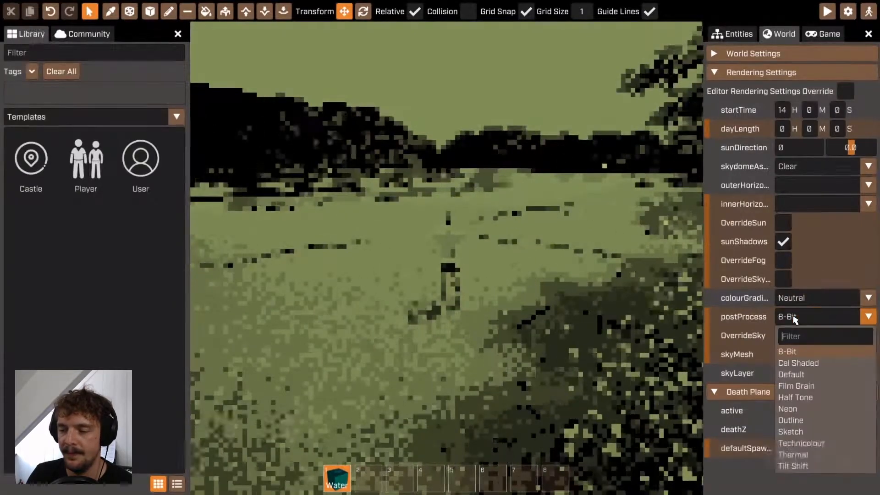
left_click(788, 373)
right_click_drag(575, 251, 575, 251)
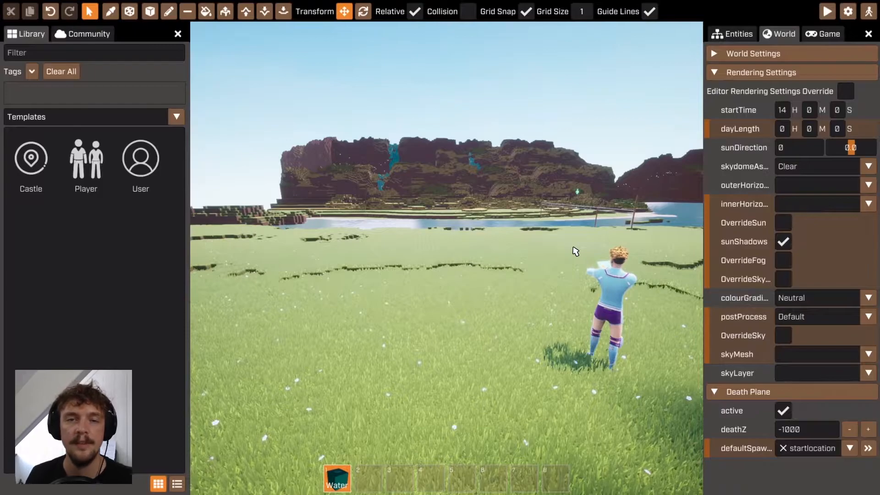
Try the Warm and Cool colour grading presets on the world
left_click(807, 299)
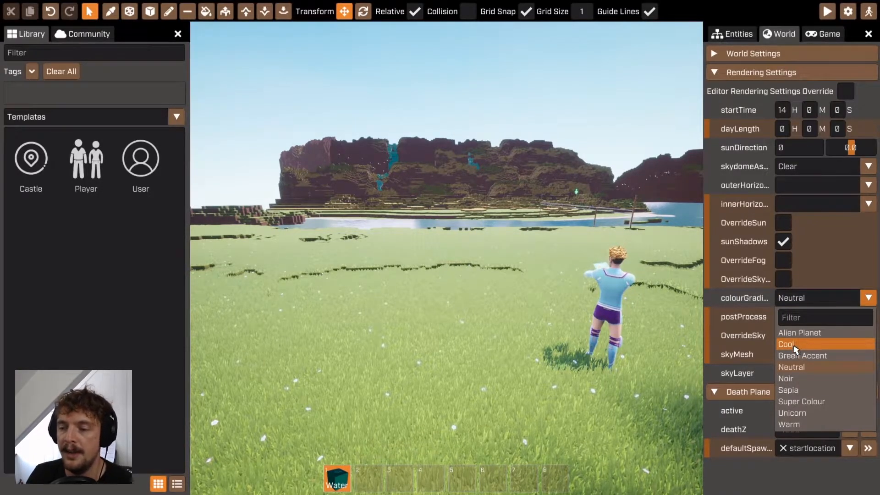
left_click(779, 425)
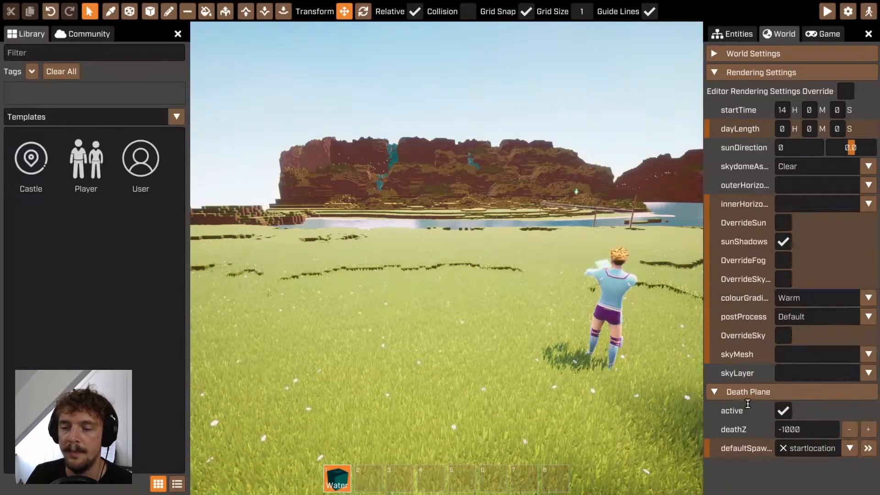
left_click(816, 305)
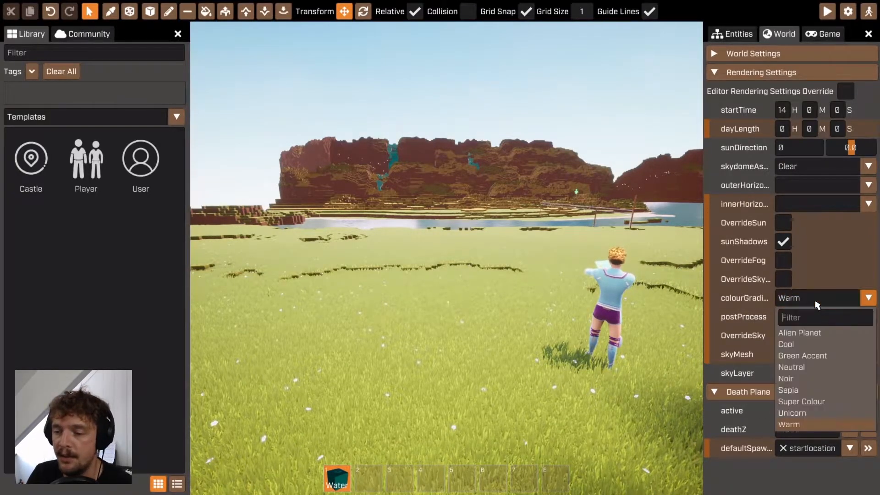
left_click(810, 344)
right_click_drag(528, 281, 632, 257)
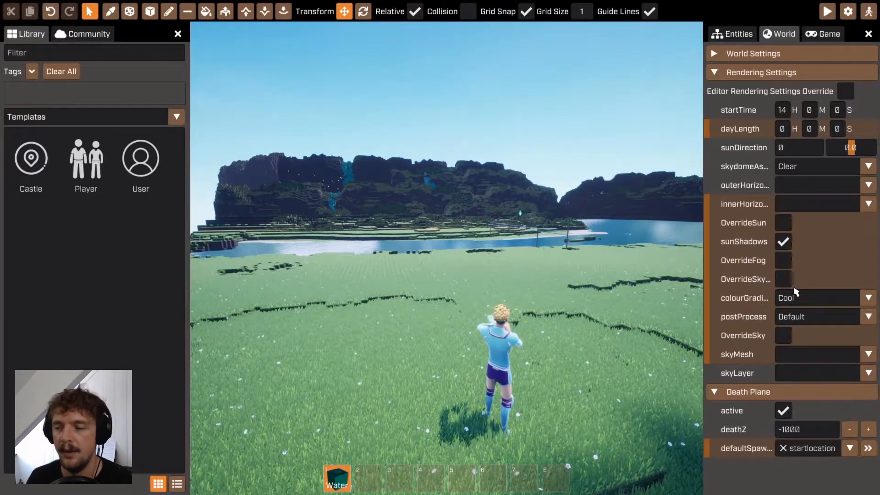
Try the Alien Planet and Super Colour colour grading presets on the world
left_click(816, 299)
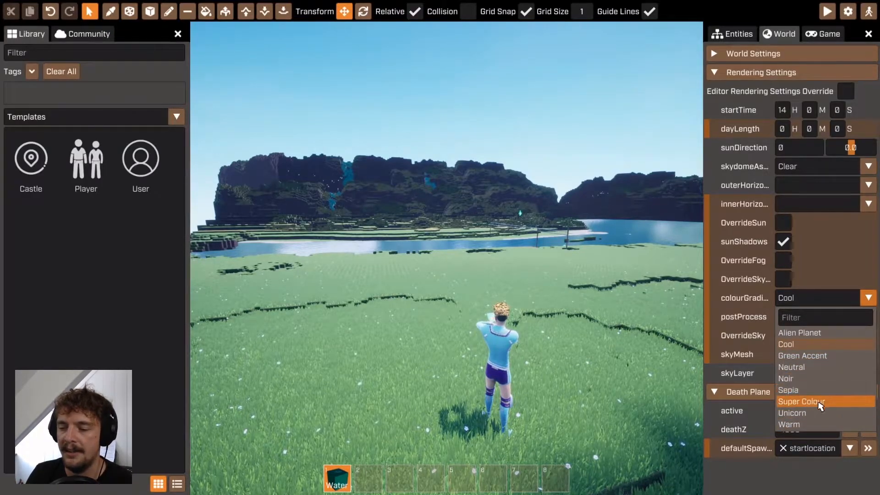
left_click(809, 335)
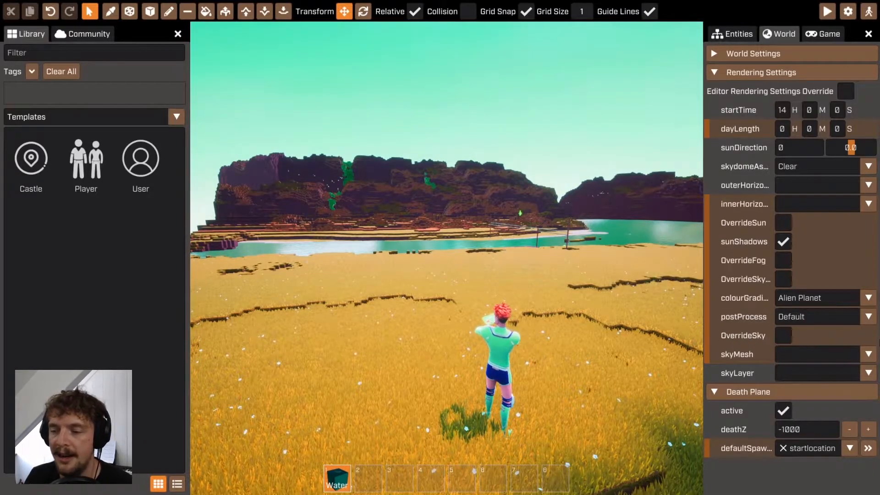
left_click(812, 298)
left_click(811, 402)
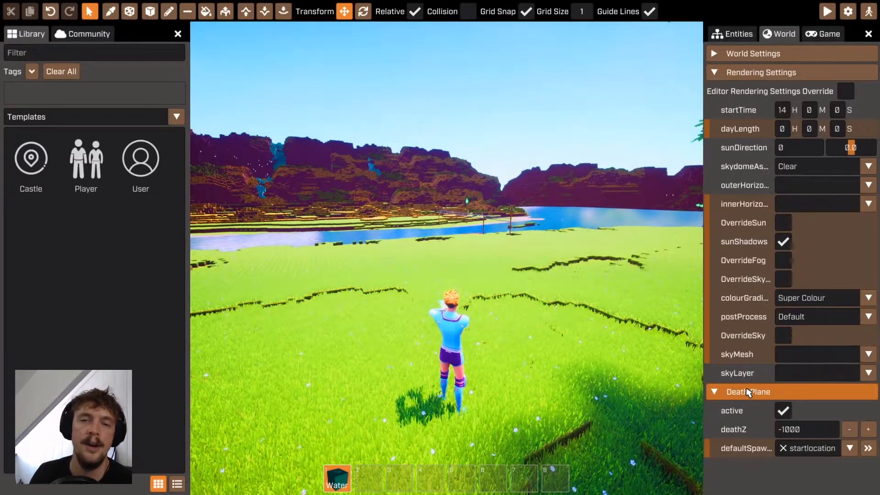
Set the world's colour grading back to Neutral
left_click(803, 298)
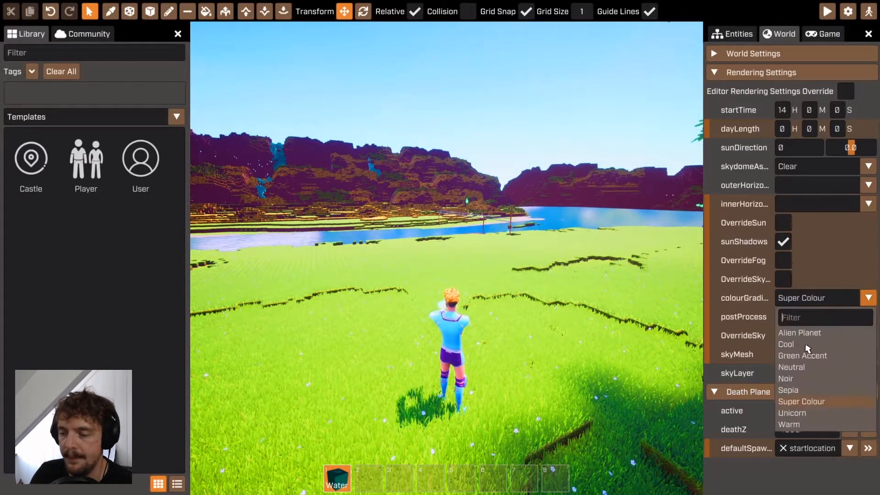
left_click(814, 367)
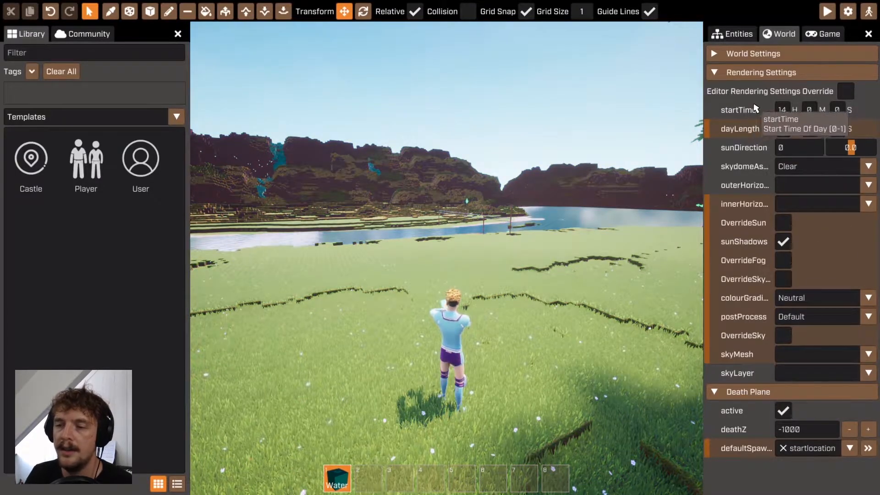
Set the world's start time to 18 hours and look at the evening light in the forest
right_click_drag(495, 229, 573, 233)
key("w")
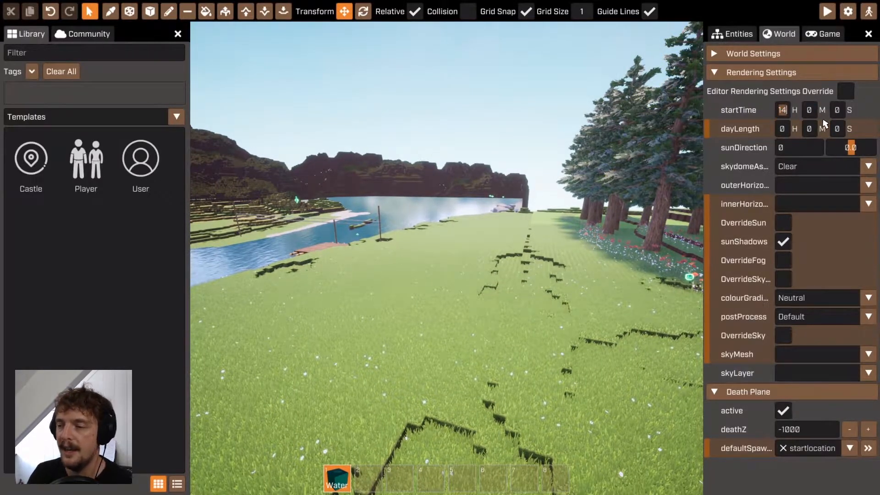
type("18")
right_click_drag(391, 93, 413, 215)
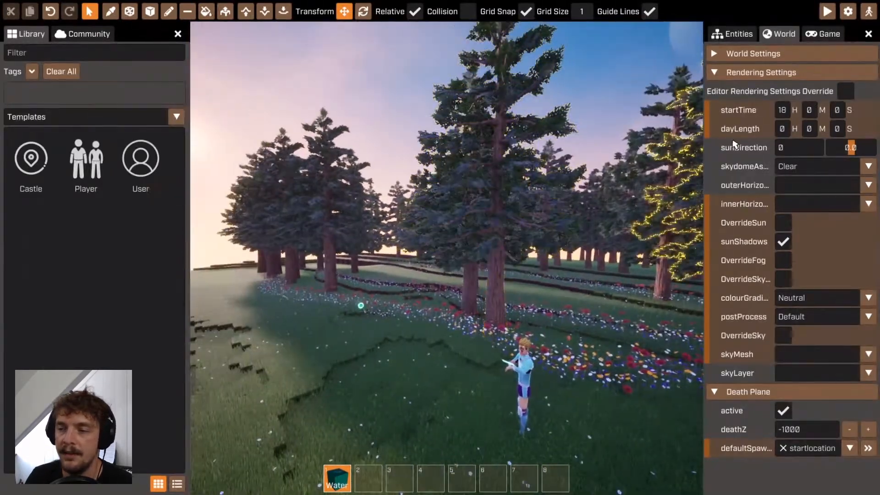
Try a start time of 6 hours and look around at the morning sky
type("6")
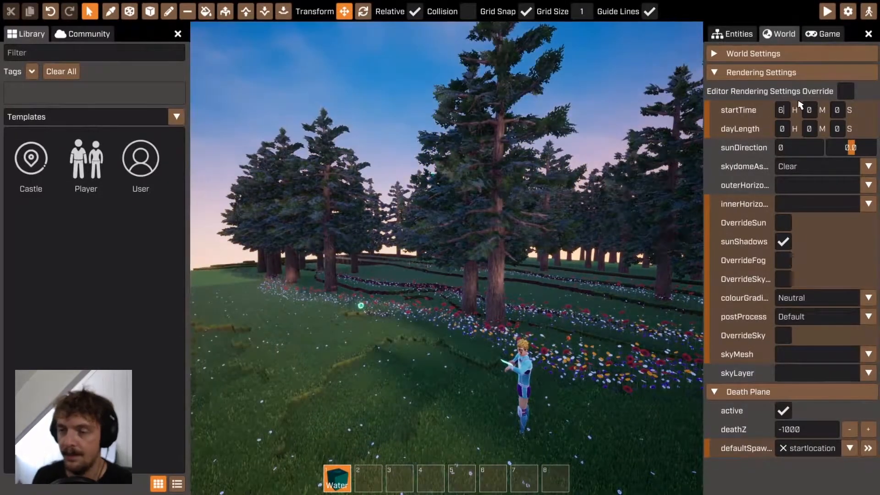
right_click_drag(311, 261, 357, 259)
right_click_drag(447, 259, 601, 160)
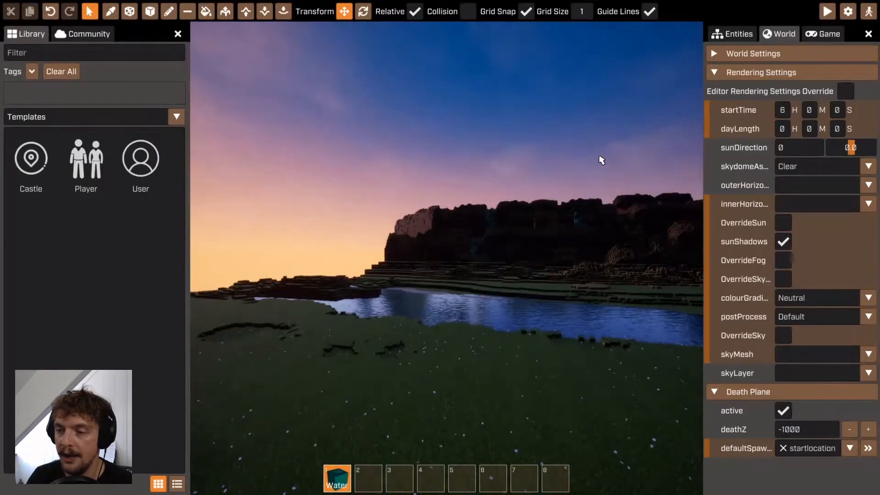
Try a start time of 23 hours and look around at the night scene
key("BackSpace")
type("23")
right_click_drag(561, 258, 446, 258)
Set the world's start time back to 18 hours
left_click(784, 111)
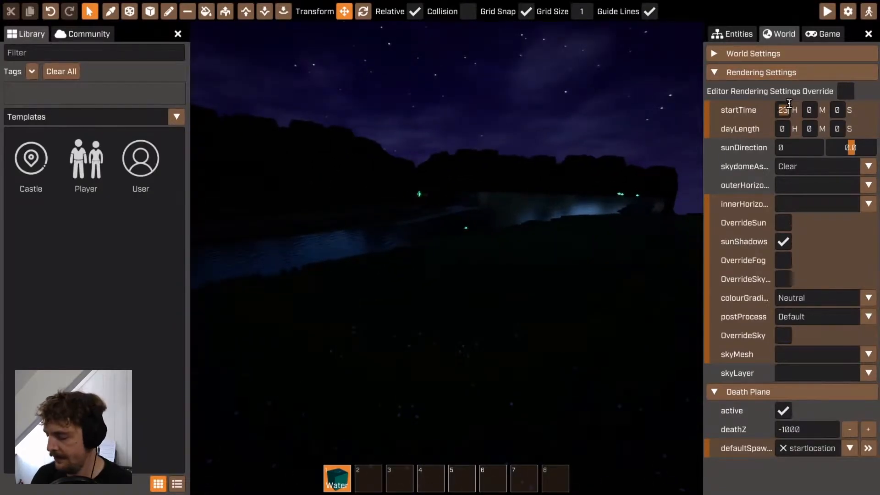
type("18")
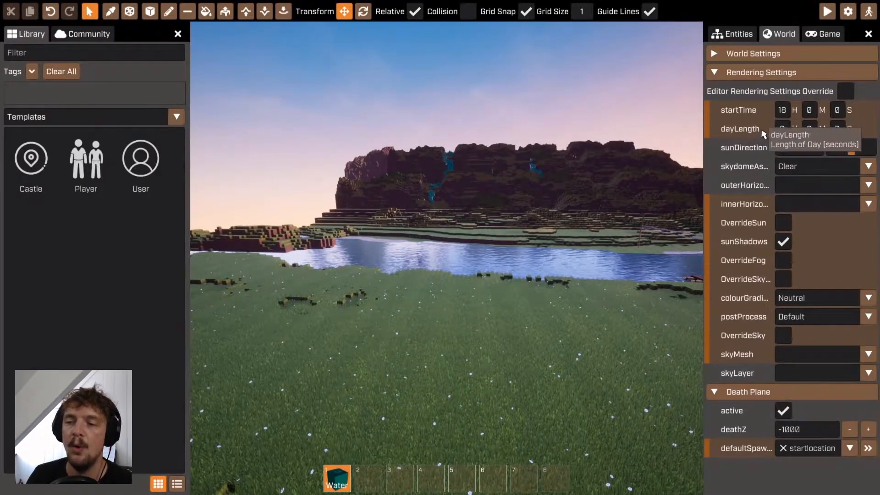
Try a day length of 10 seconds and watch the day-night cycle across the sky
right_click_drag(628, 107, 366, 108)
right_click_drag(447, 258, 614, 268)
key("w")
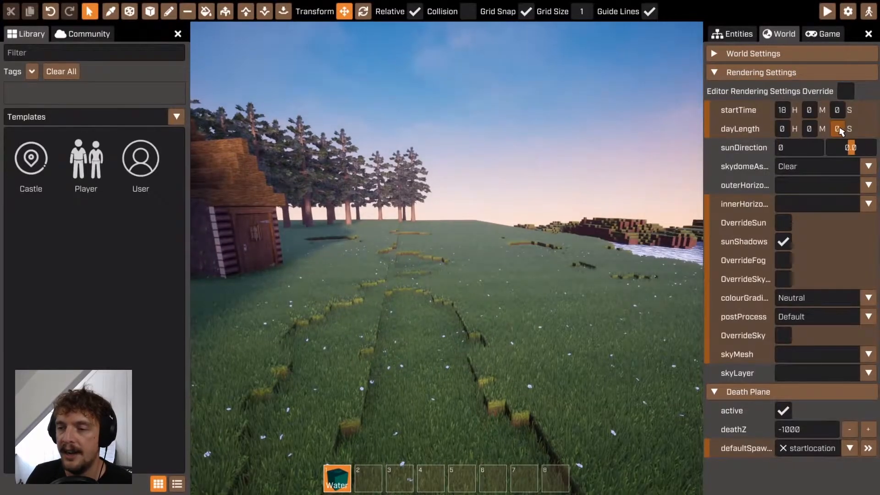
type("10")
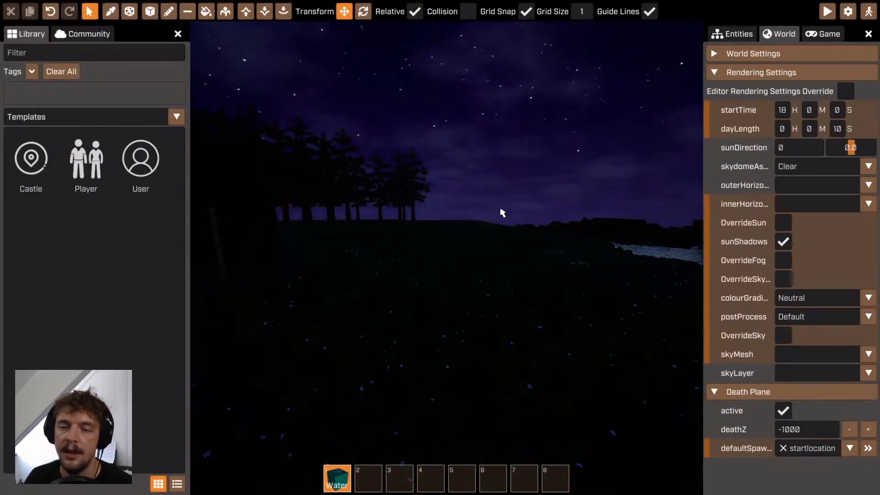
right_click_drag(446, 259, 238, 270)
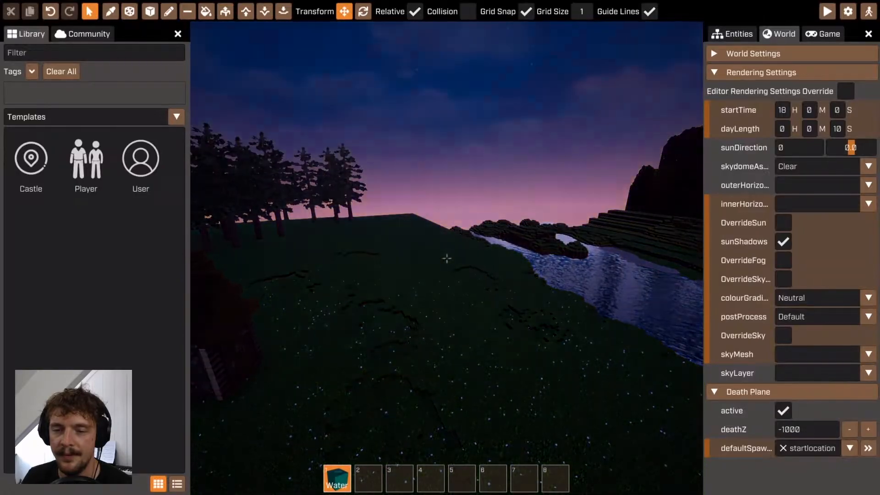
right_click_drag(446, 258, 447, 312)
right_click_drag(446, 258, 447, 202)
right_click_drag(447, 258, 479, 210)
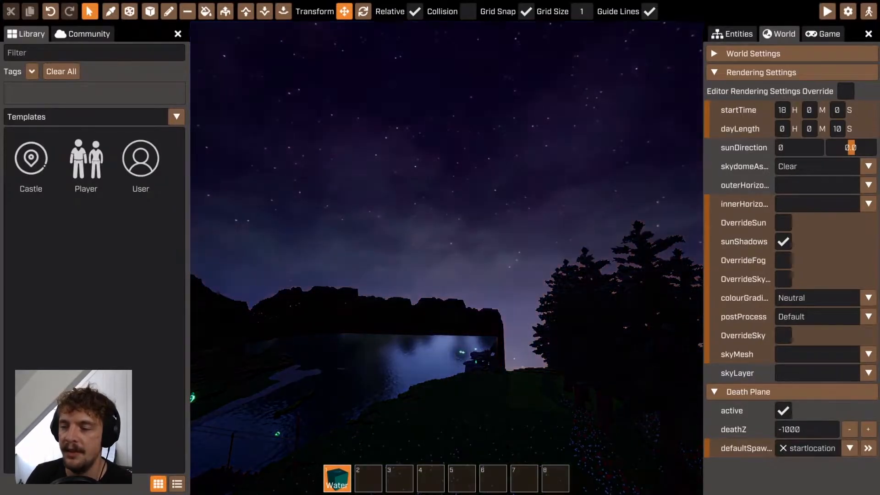
right_click_drag(430, 186, 447, 259)
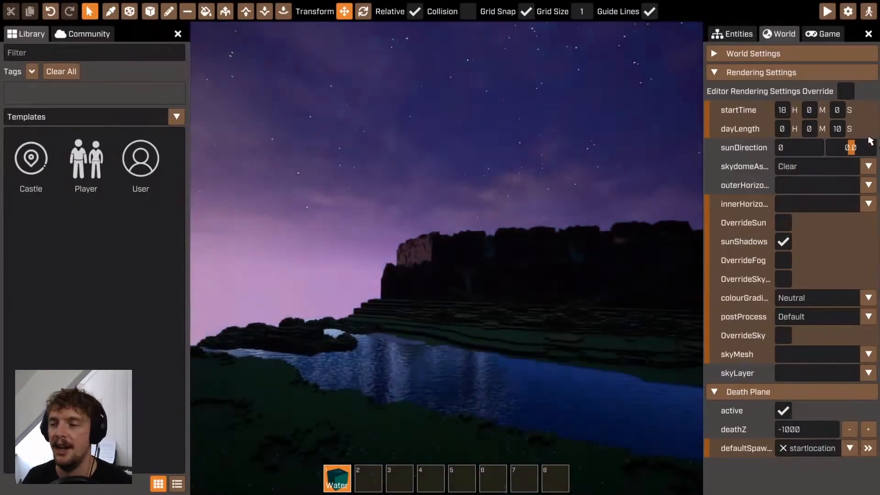
Set the day length back to 0 seconds and re-enter 18 hours as the start time
type("0")
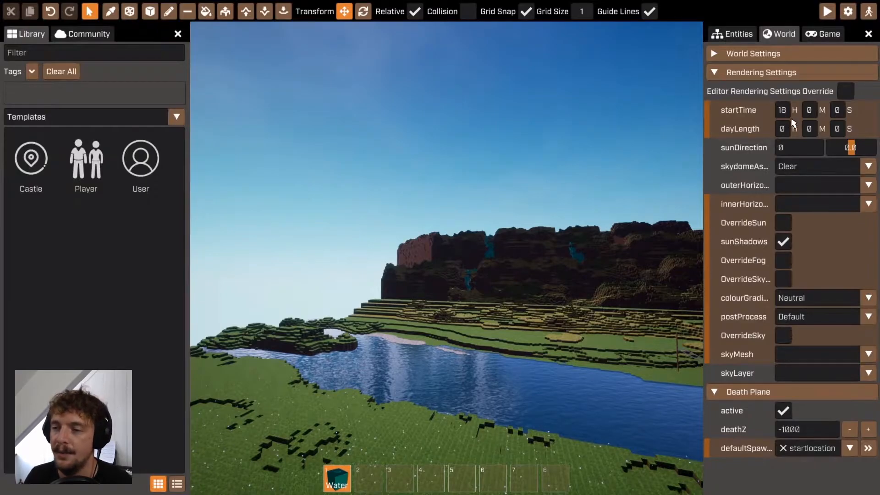
type("18")
key("Return")
Try rotating the sun direction to about -20.7 with the sun in view
right_click_drag(436, 236, 559, 192)
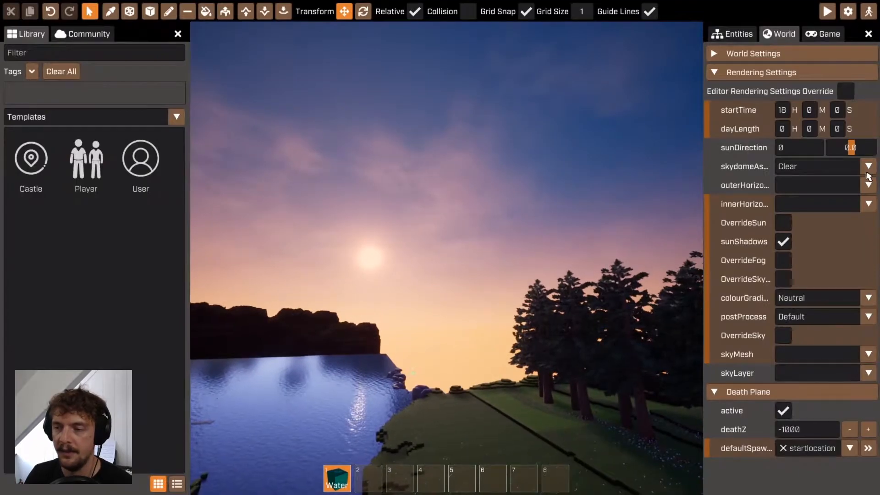
left_click_drag(858, 153, 849, 152)
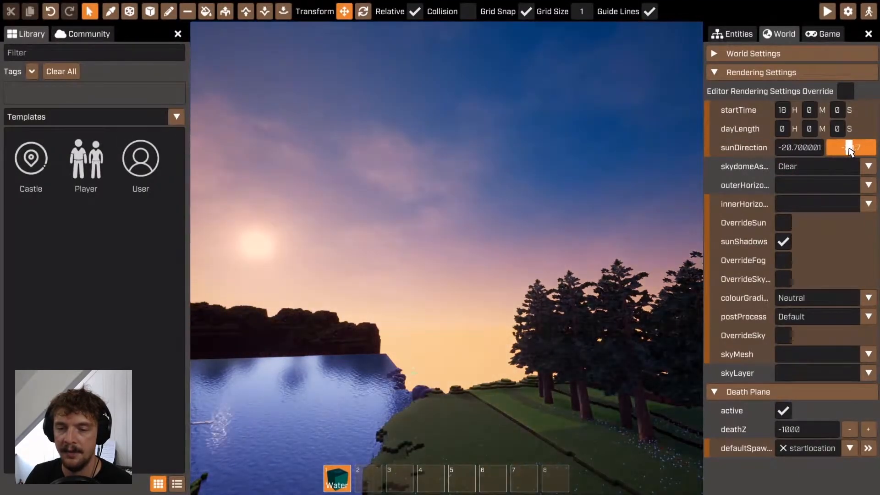
Set the sun direction to about 26.2 and inspect the sunlight and shadows beside the forest
right_click_drag(446, 259, 412, 260)
mouse_move(851, 148)
left_mouse_down()
mouse_move(869, 154)
mouse_move(841, 149)
mouse_move(856, 160)
left_mouse_up()
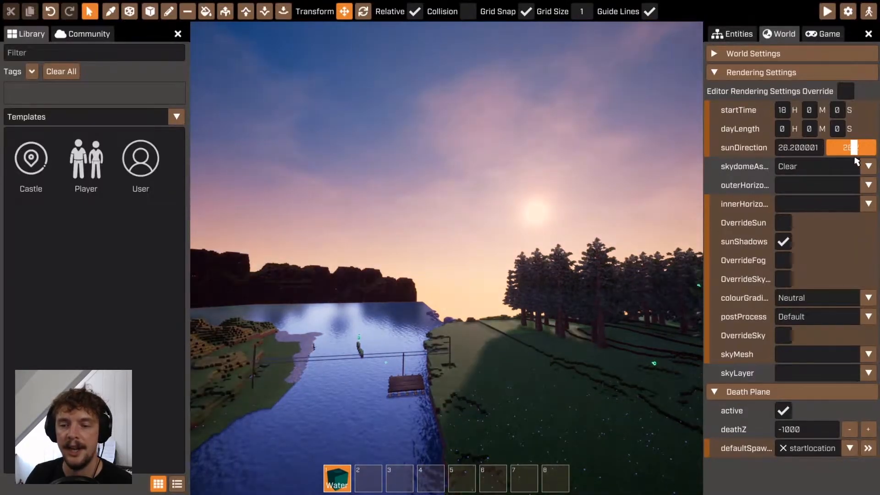
right_click_drag(597, 314, 641, 312)
right_click_drag(446, 259, 496, 242)
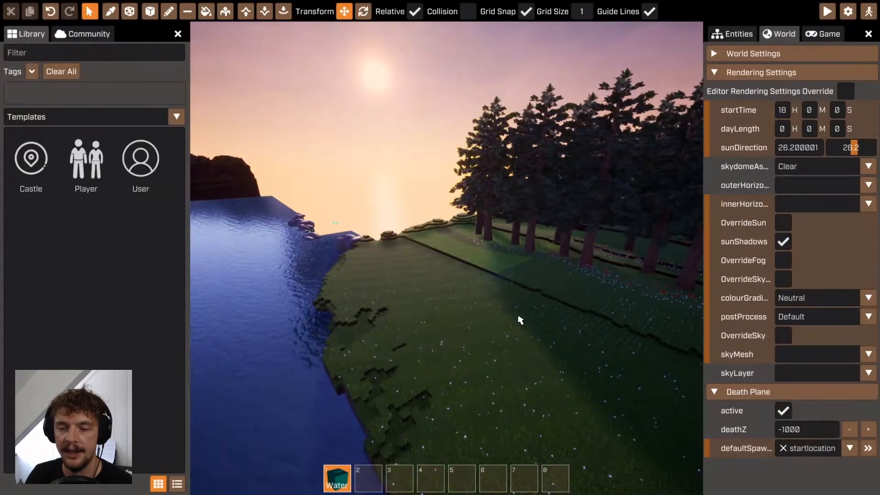
Try sun directions of 128 and -99 around the cabin and forest, and reset the sun direction to 0
left_click_drag(850, 147, 867, 152)
right_click_drag(458, 256, 469, 259)
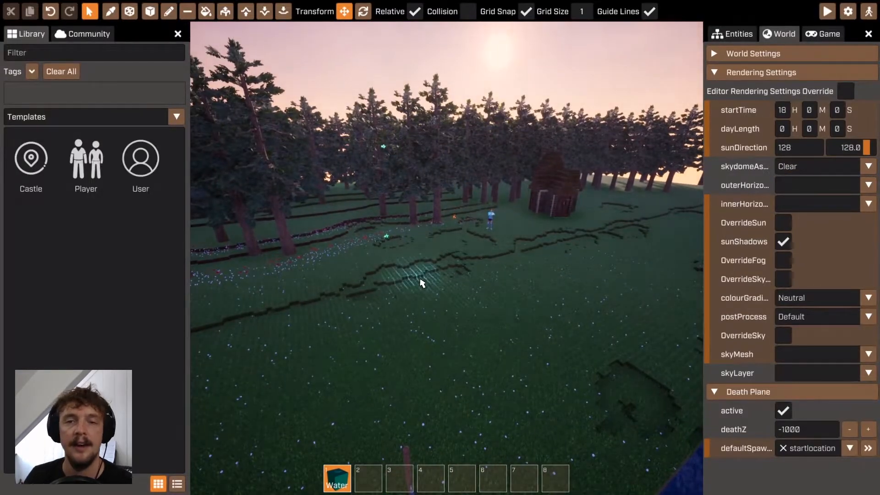
left_click_drag(866, 147, 838, 147)
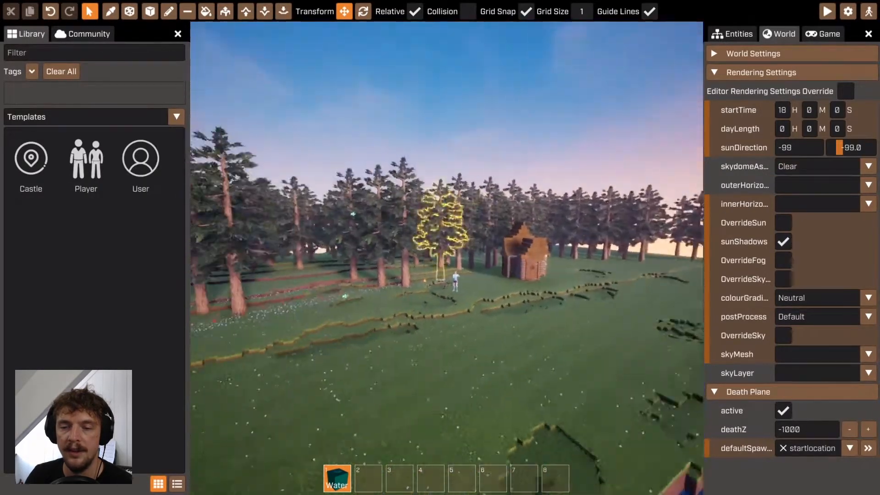
right_click_drag(456, 390, 534, 363)
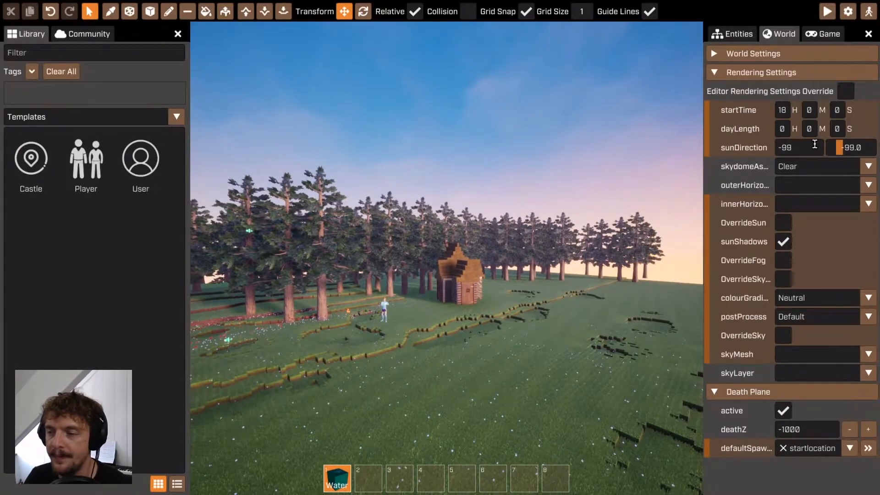
left_click(848, 158)
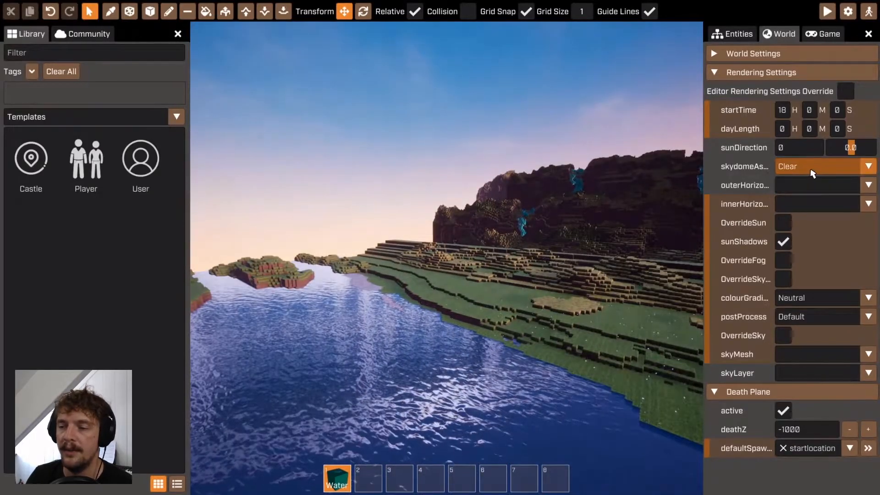
Try the Space skydome, look over its night sky, and switch the skydome back to Clear
left_click(811, 169)
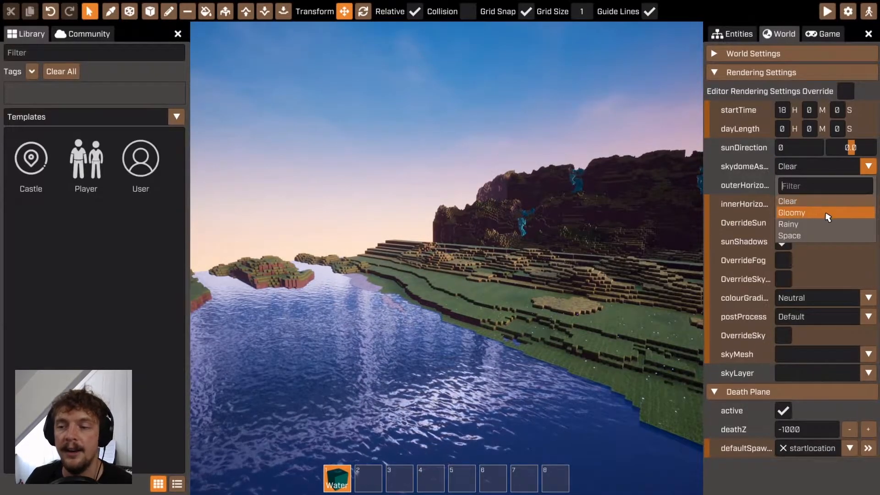
left_click(837, 235)
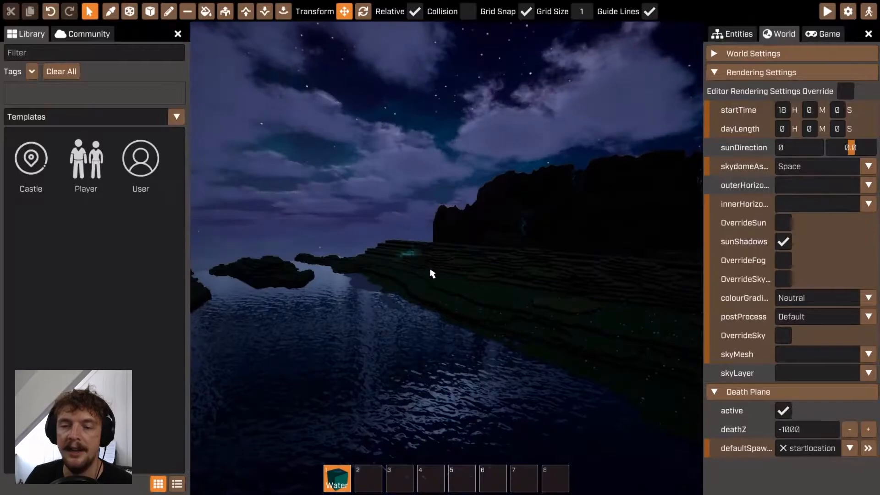
right_click_drag(447, 258, 447, 258)
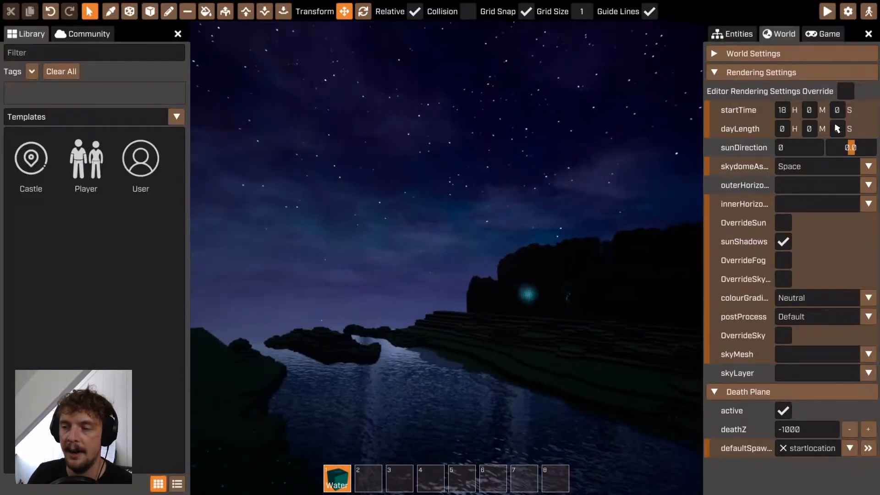
left_click(781, 129)
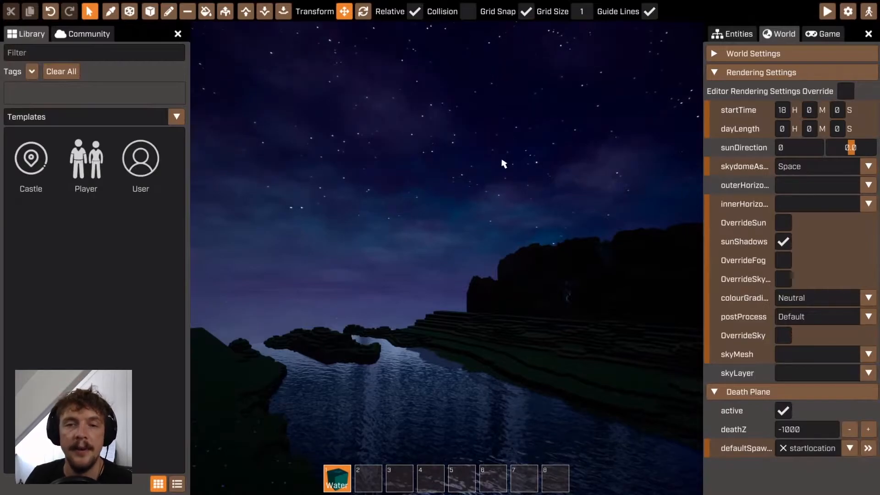
left_click(796, 168)
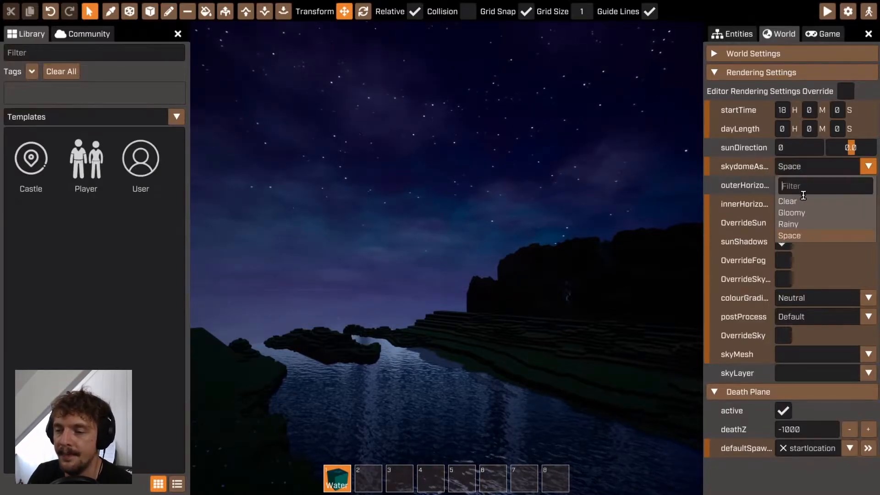
left_click(858, 204)
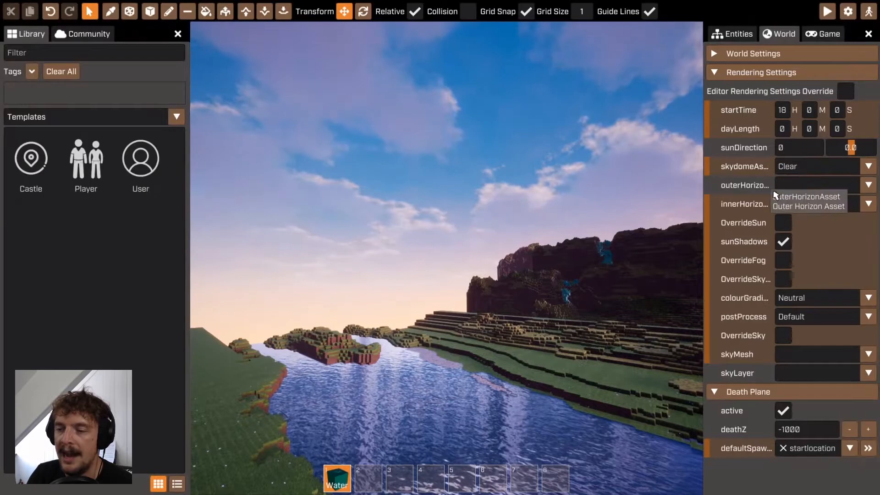
Set both the outer horizon and the inner horizon to Mountains
left_click(805, 194)
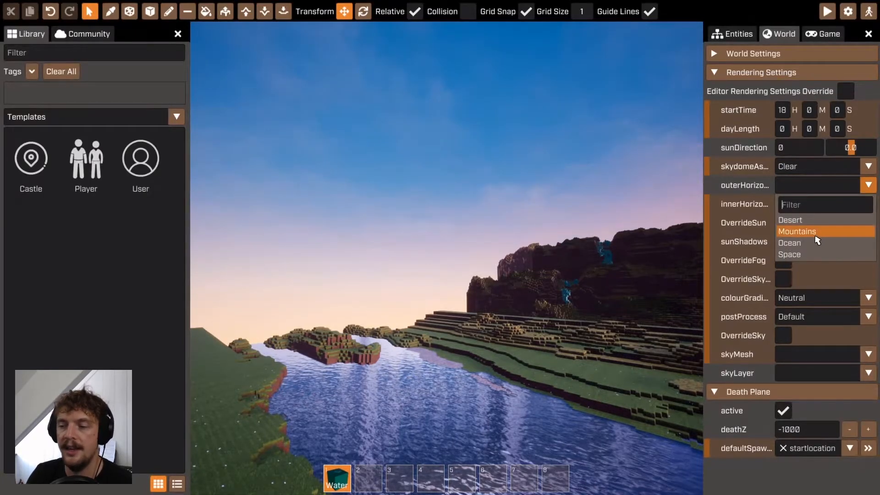
left_click(797, 229)
right_click_drag(428, 289, 416, 317)
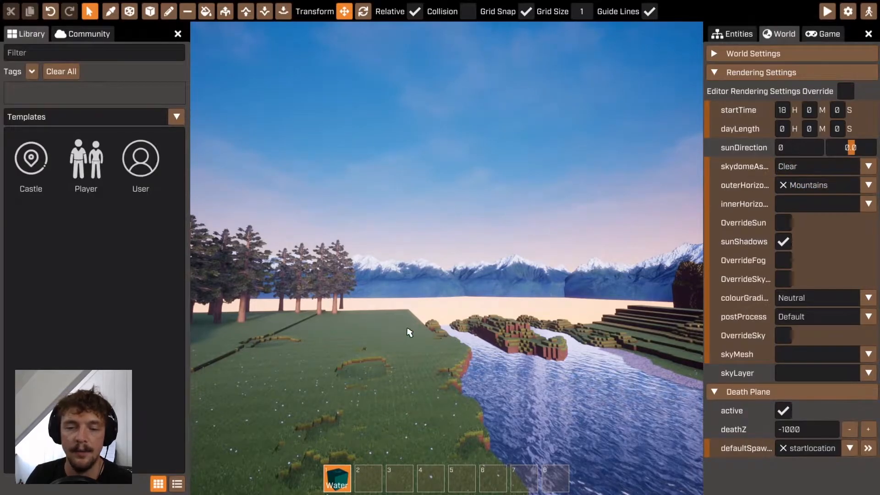
left_click(856, 205)
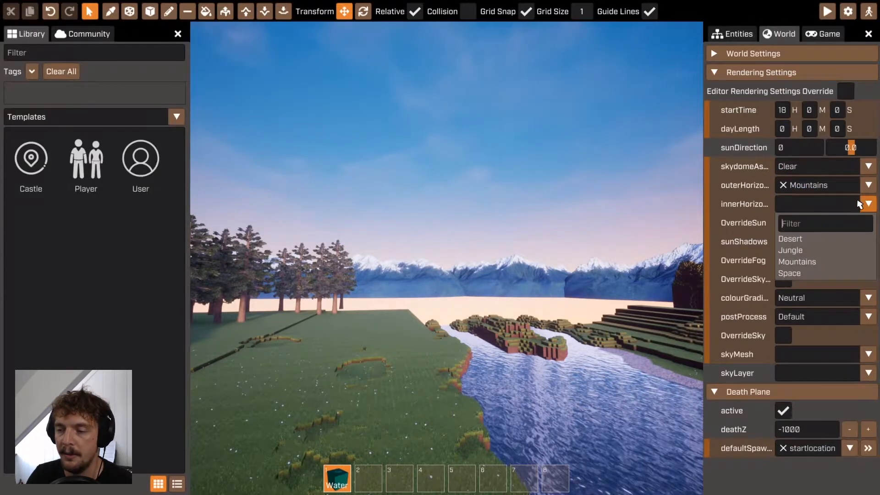
left_click(837, 263)
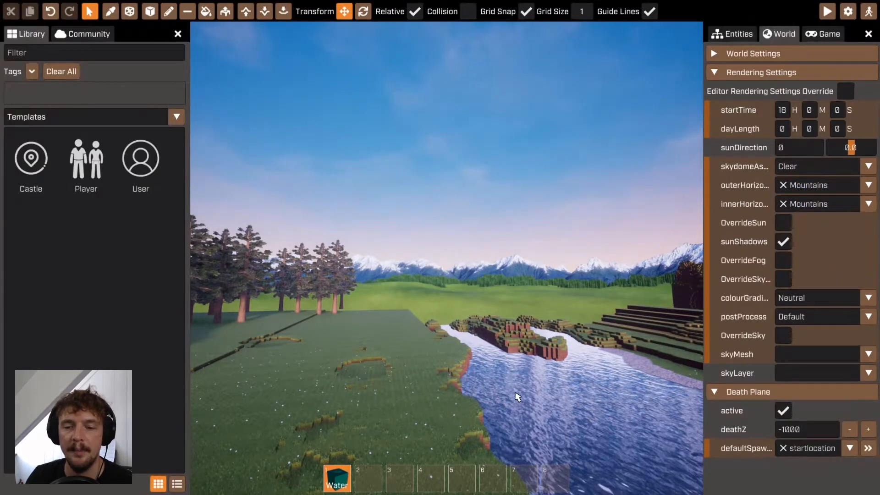
Enable the sun override and look towards the sun over the lake
left_click(783, 225)
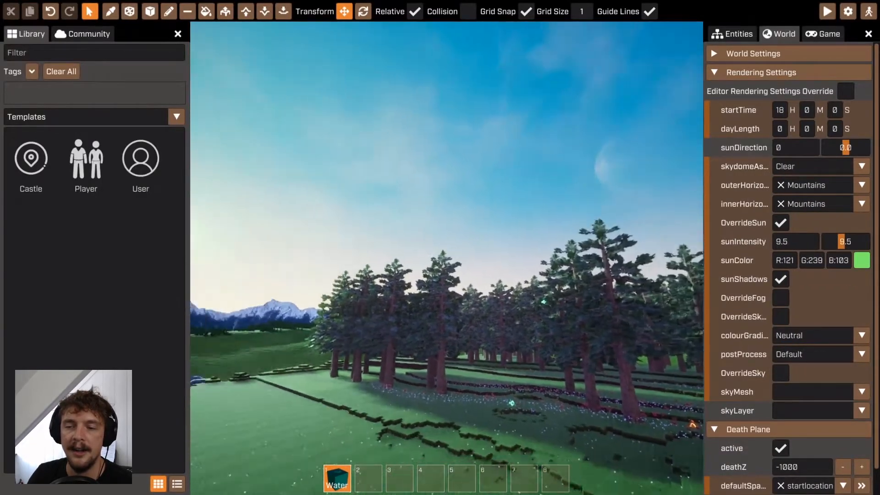
right_click_drag(583, 122, 447, 122)
key("w")
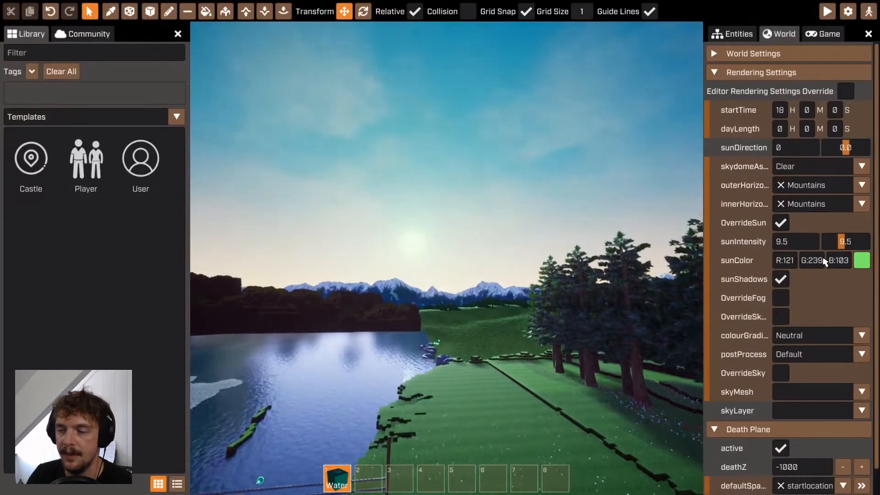
Try a sun intensity of 7.8 with sun colour R160 G185 B2, and turn the sun override off
mouse_move(844, 240)
left_mouse_down()
mouse_move(863, 239)
mouse_move(833, 241)
mouse_move(841, 248)
left_mouse_up()
left_click(859, 267)
left_click_drag(805, 167, 806, 151)
left_click(678, 70)
left_click_drag(711, 43, 648, 56)
left_click_drag(821, 51, 803, 77)
left_click(689, 345)
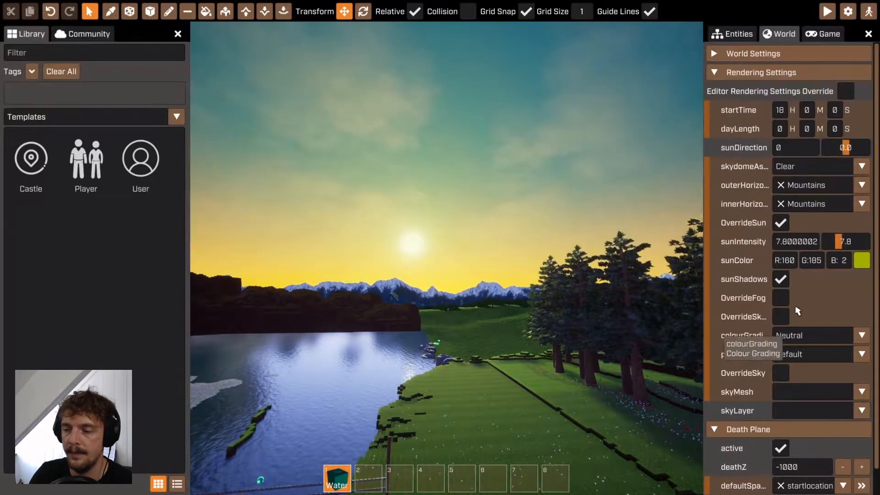
left_click(787, 223)
Compare the forest edge with sun shadows off and on again
right_click_drag(470, 372, 522, 396)
key("w")
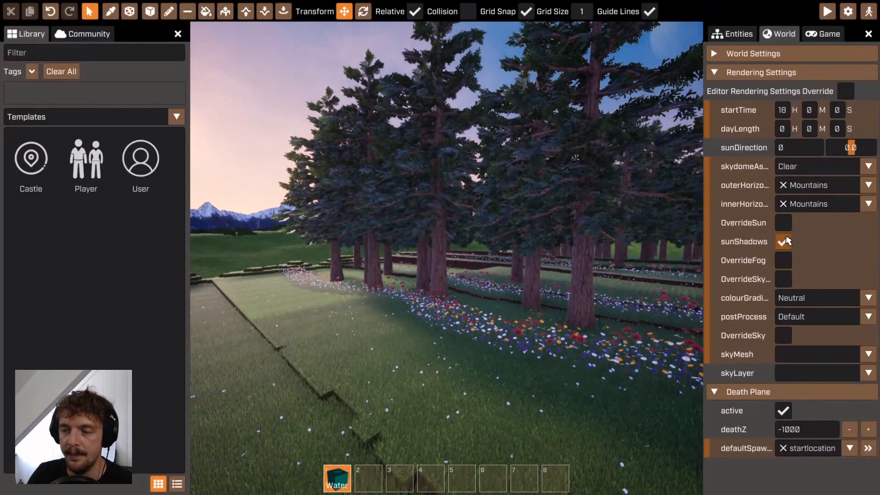
left_click(785, 241)
left_click(784, 241)
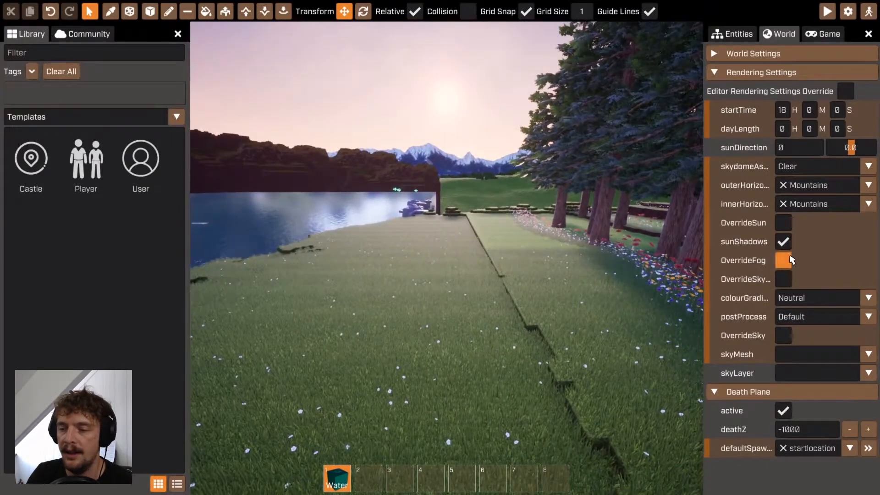
Enable the fog override with a height fog density of 1.2 and a white fog colour (255, 255, 255)
left_click(785, 259)
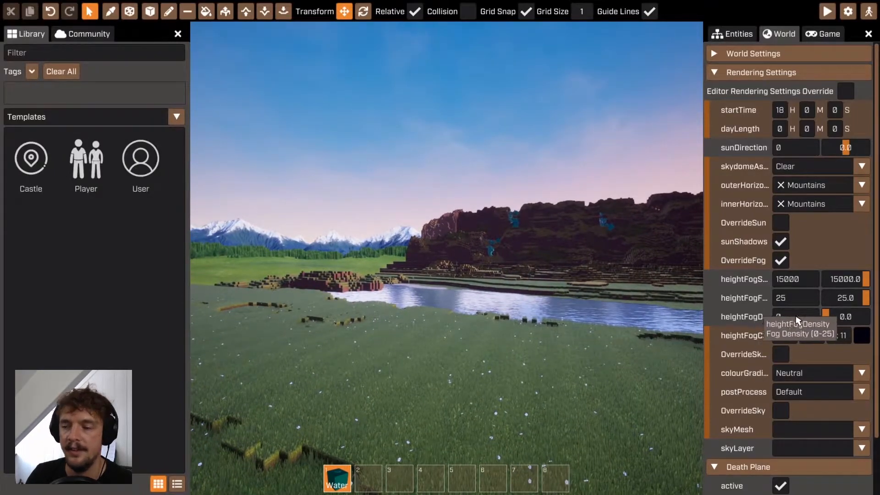
left_click_drag(830, 324, 832, 325)
left_click(861, 335)
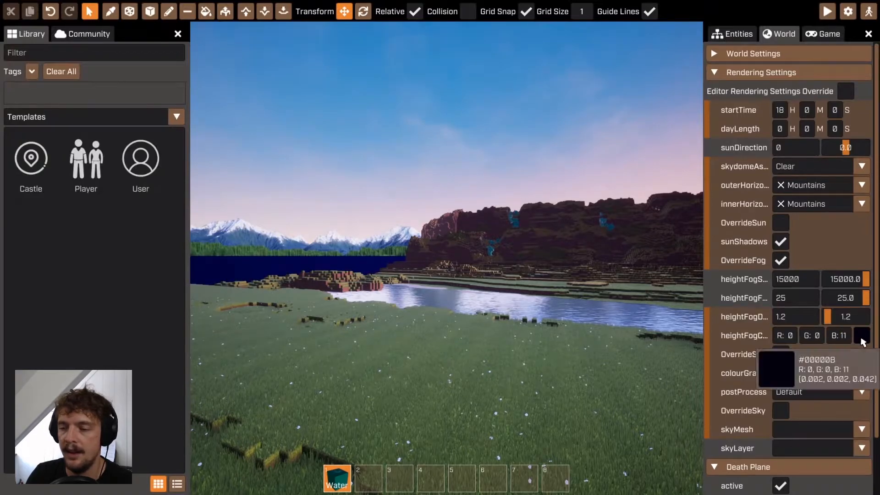
left_click_drag(749, 293, 616, 97)
left_click(846, 367)
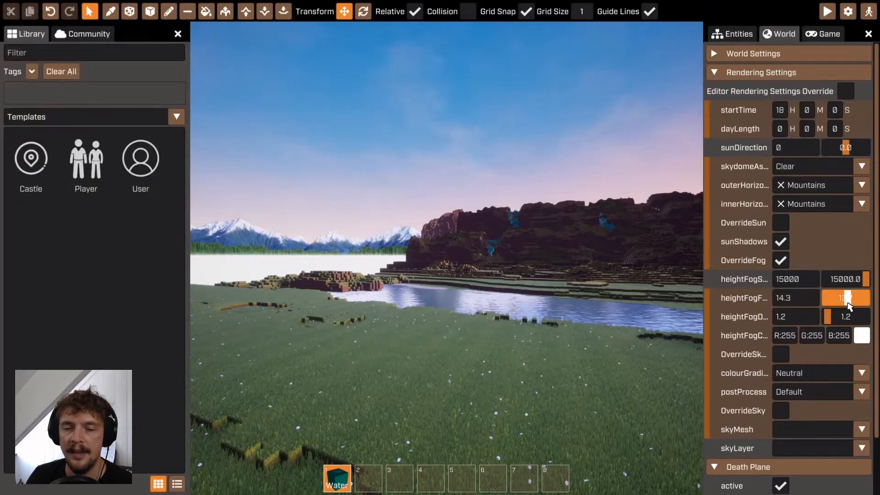
Lower the height fog falloff to 3.2 while viewing the distant mountains
right_click_drag(596, 284, 446, 258)
key("w")
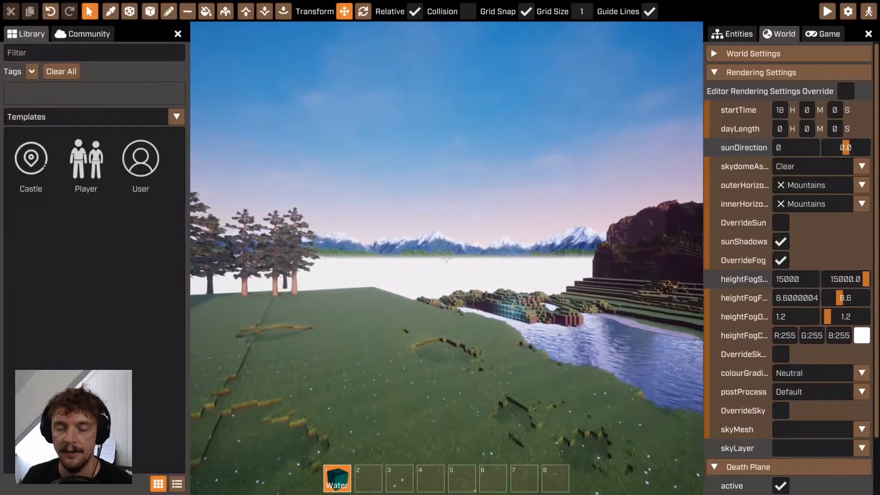
left_click_drag(840, 302, 834, 300)
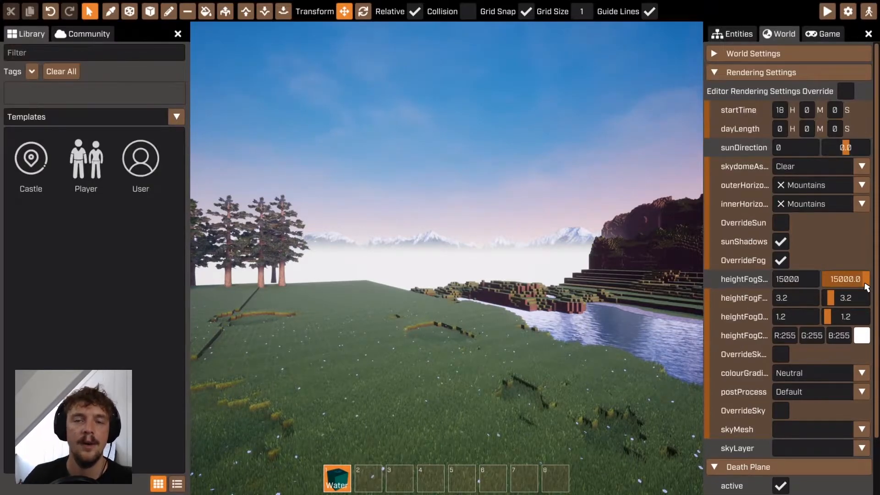
Set the height fog start distance to 3537.2 and inspect the fog around the cabin, lake and cliffs
left_click_drag(864, 285, 833, 276)
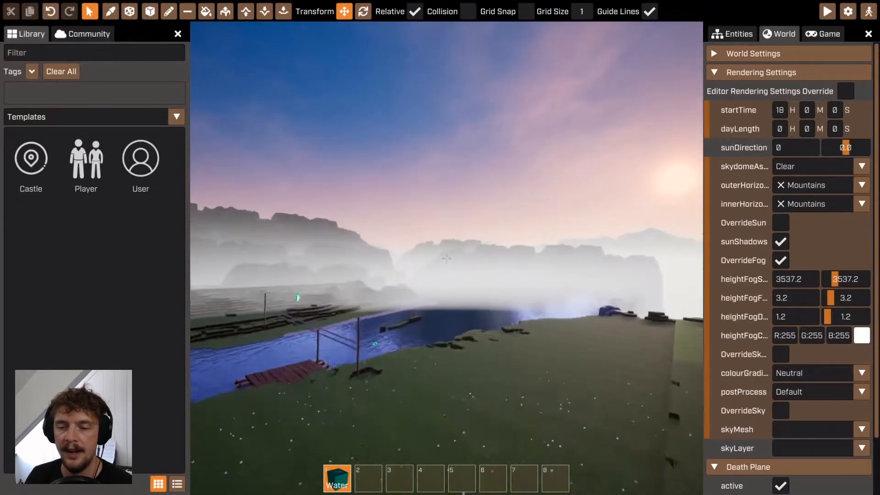
right_click_drag(446, 259, 564, 318)
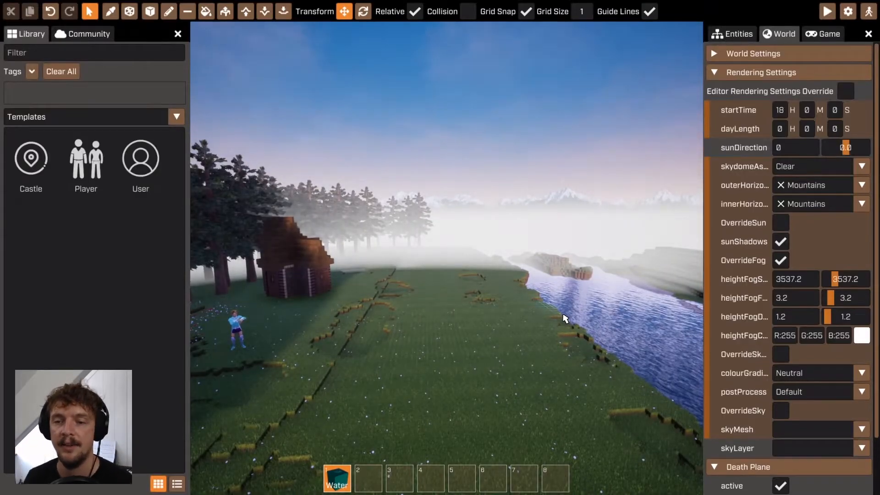
right_click_drag(639, 348, 678, 339)
key("w")
right_click_drag(446, 259, 417, 265)
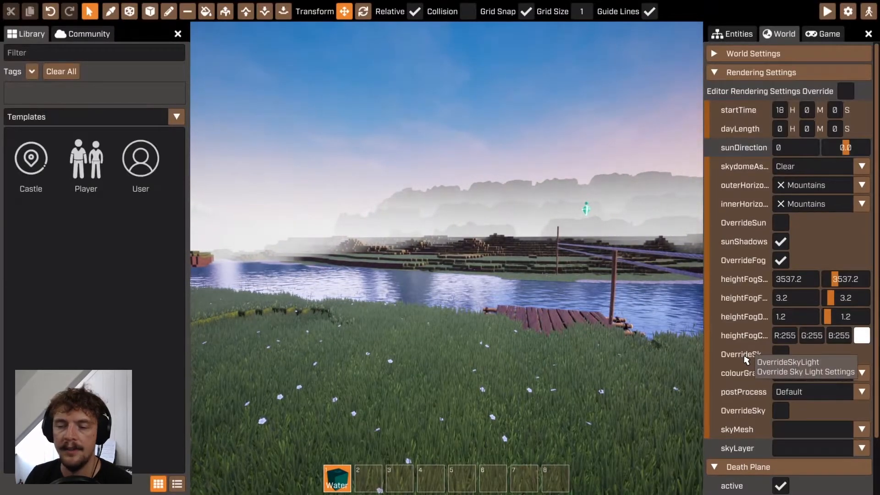
Enable the sky light override and inspect the lighting across the lake and meadow
left_click(780, 355)
right_click_drag(621, 410, 517, 380)
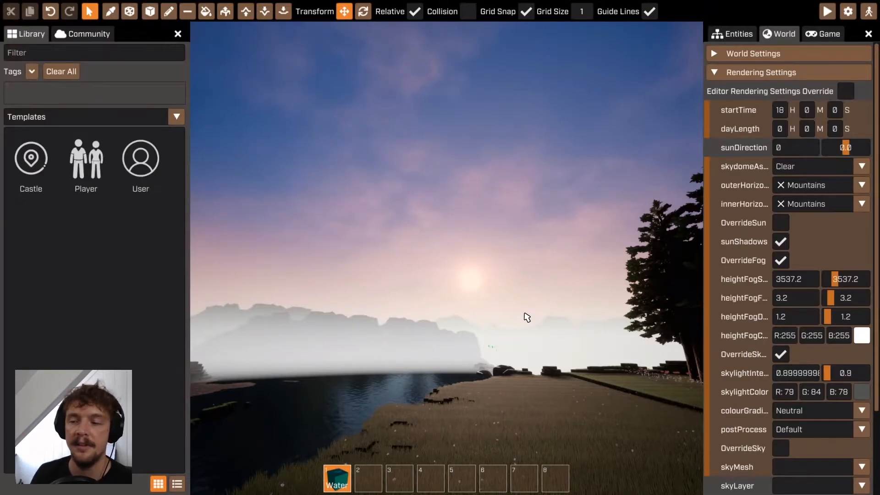
right_click_drag(601, 246, 542, 161)
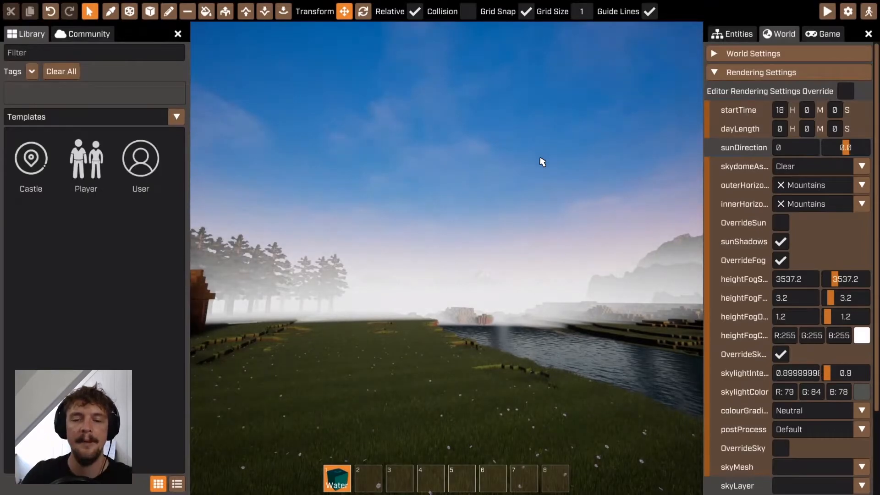
right_click_drag(534, 131, 626, 133)
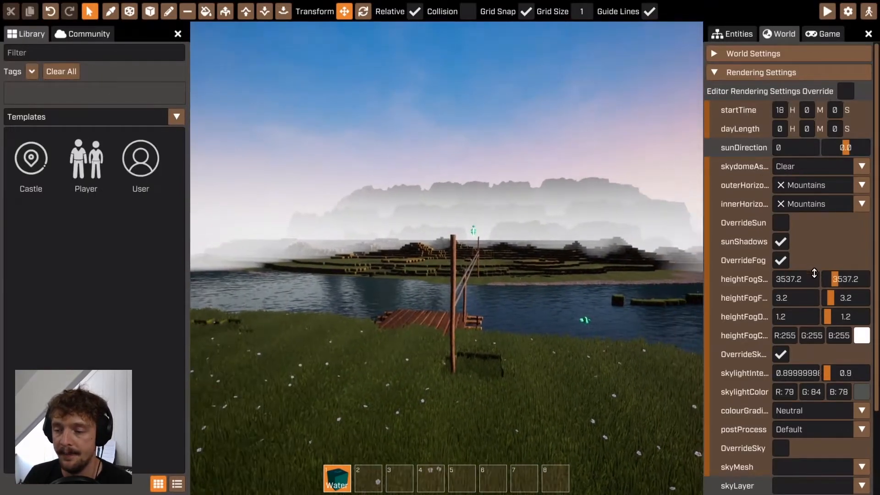
Try a white sky light colour (255, 255, 255) and revert the colour to its default
scroll(824, 380, "down", 2)
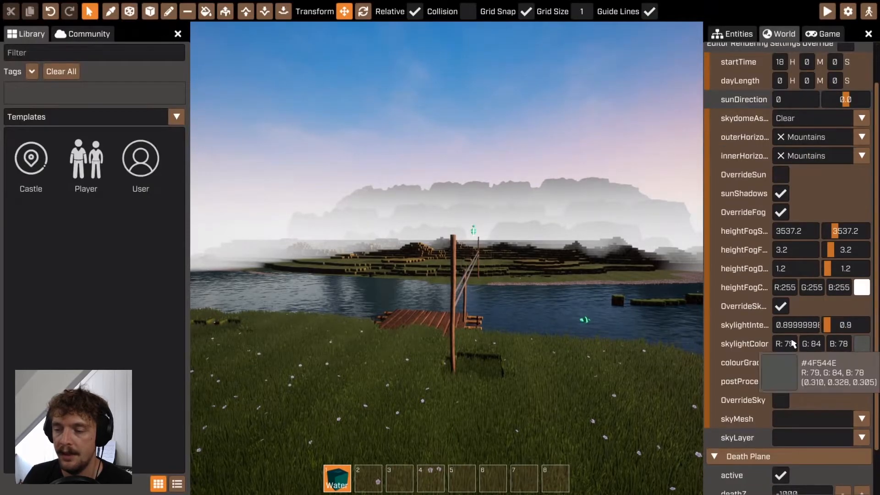
left_click(861, 344)
left_click_drag(716, 210, 620, 94)
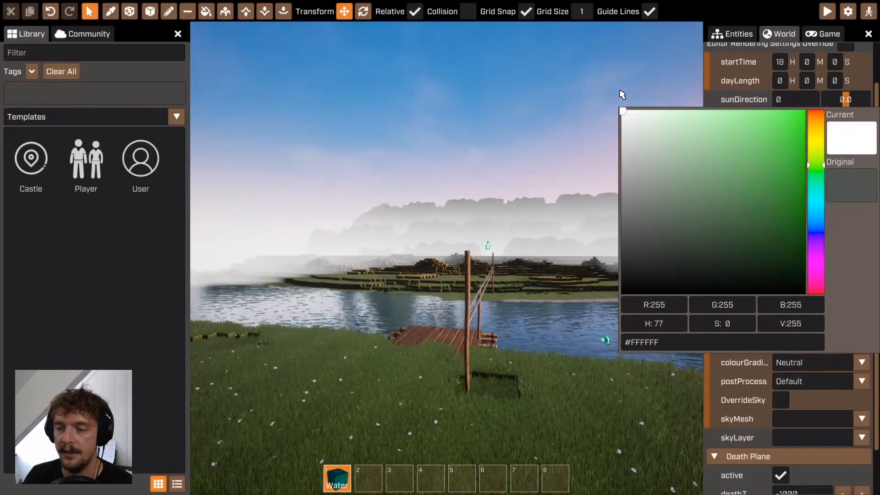
left_click(853, 400)
right_click(859, 351)
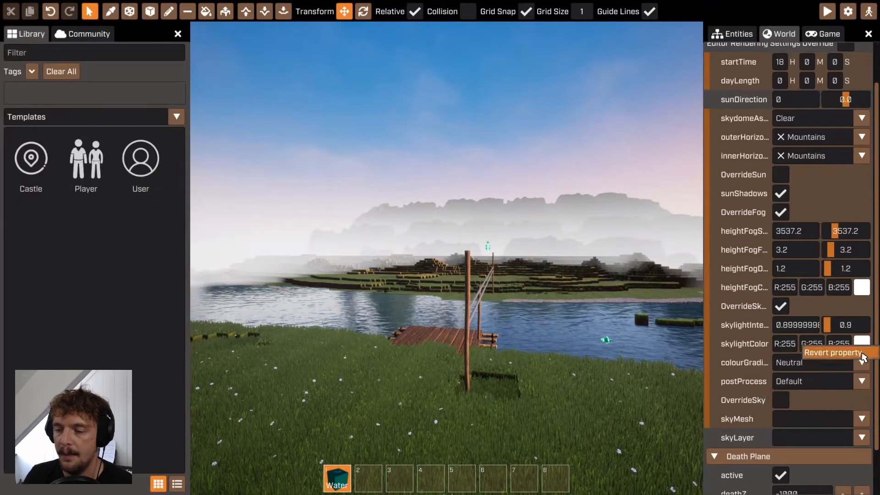
left_click(844, 355)
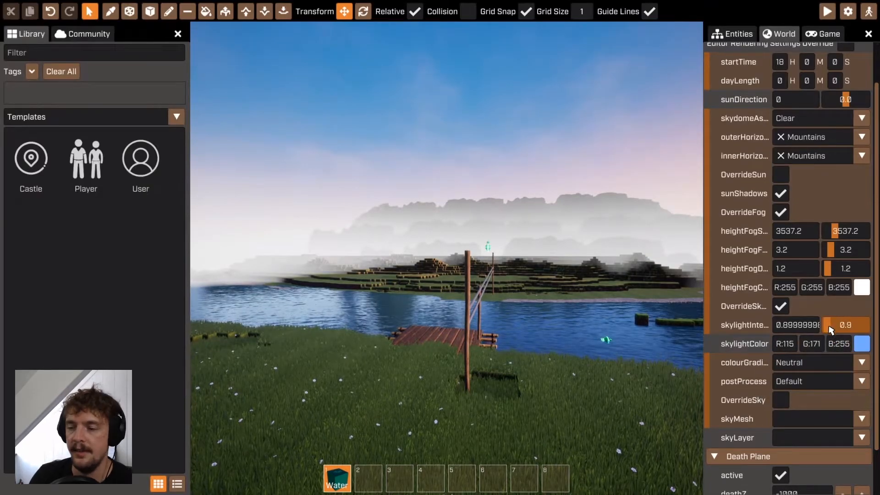
Raise the sky light intensity and change the sky light colour to a yellowish tone
left_click_drag(830, 331, 853, 341)
left_click(860, 344)
left_click_drag(819, 193, 820, 140)
left_click_drag(797, 122, 800, 124)
left_click_drag(781, 158, 744, 234)
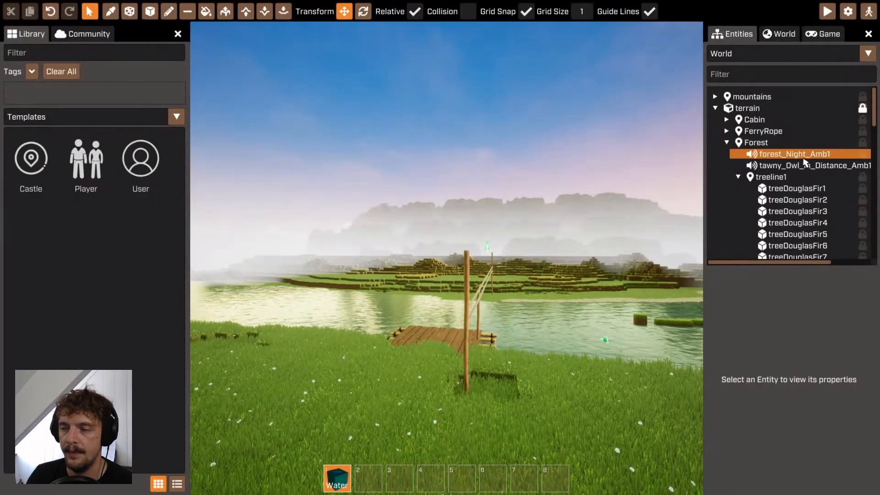
Revert the sky light colour to its default and disable the sky light override in the world's rendering settings
left_click(771, 37)
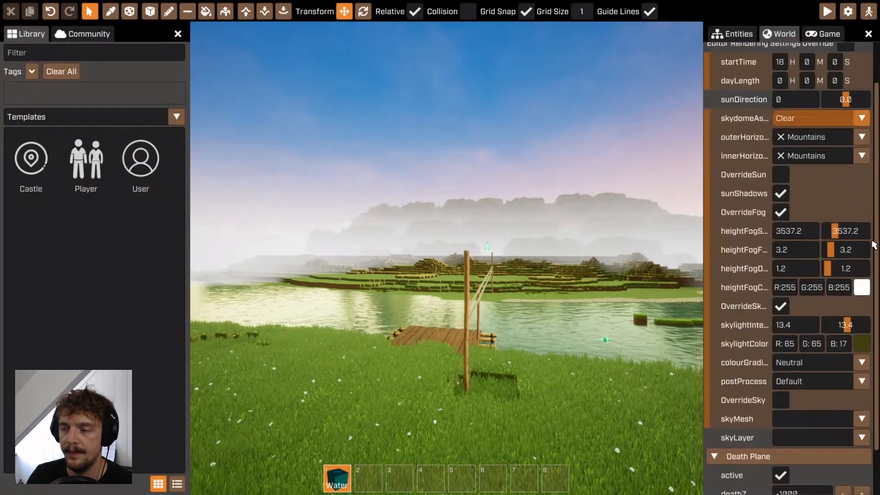
left_click(832, 354)
right_click(863, 288)
left_click(859, 296)
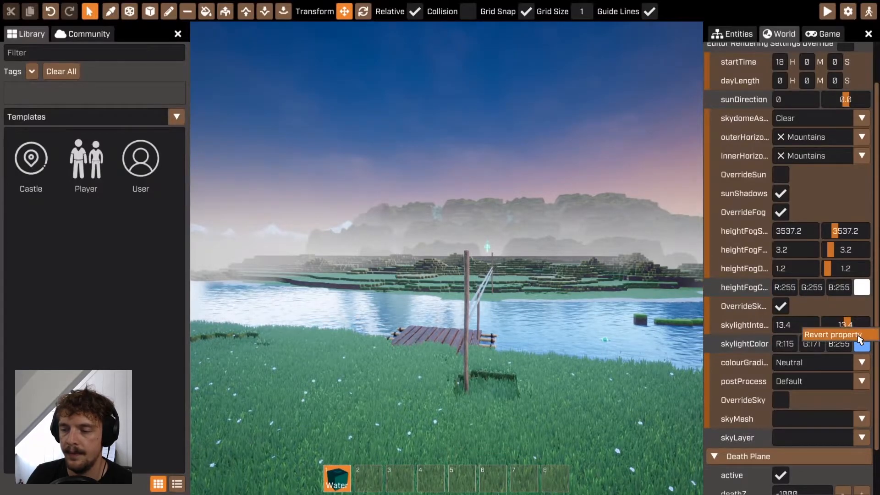
left_click(859, 338)
left_click(780, 305)
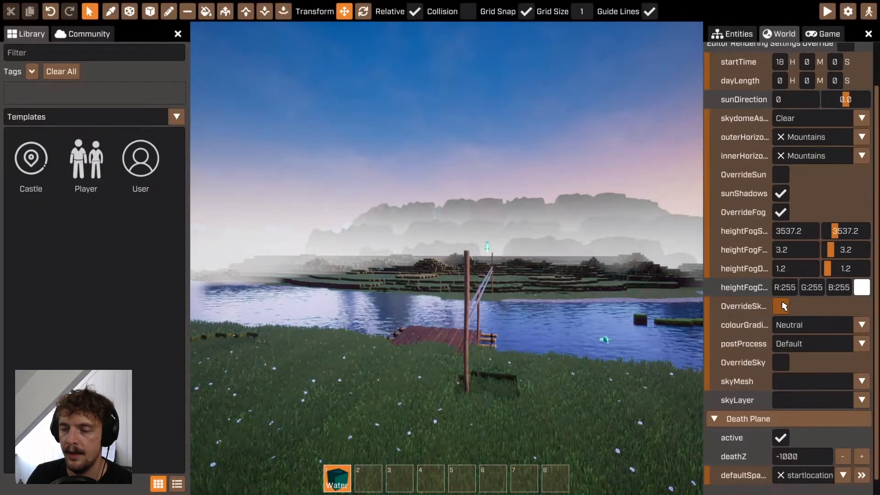
Enable the sky override, set the zenith sky colour to blue (4, 134, 237) and inspect the sky
left_click(787, 368)
right_click_drag(447, 258, 344, 197)
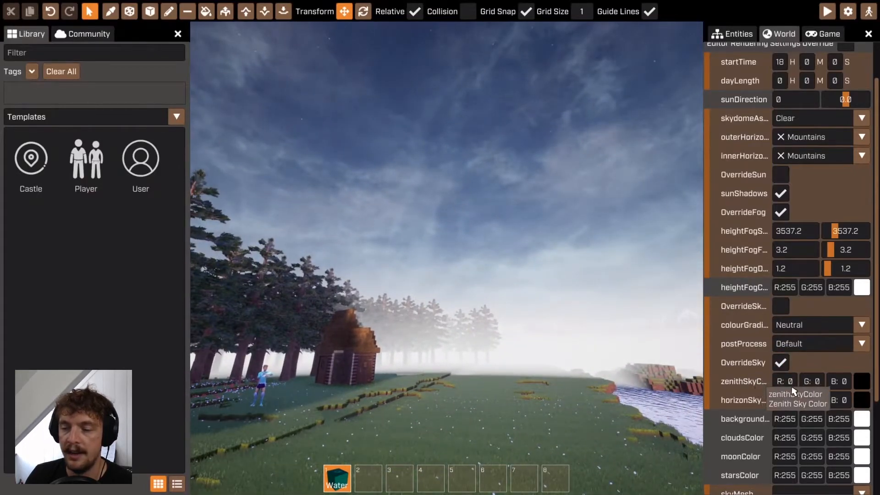
left_click(861, 381)
left_click_drag(823, 234, 821, 247)
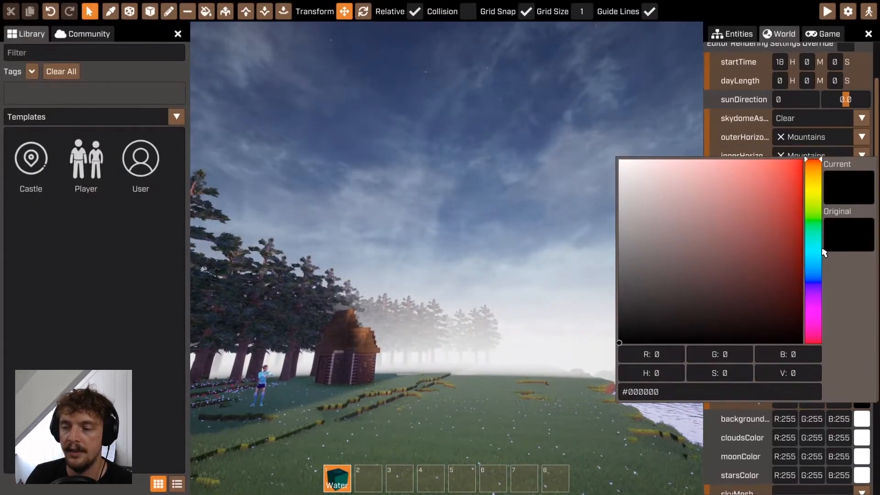
left_click_drag(790, 202, 799, 172)
right_click_drag(527, 219, 508, 124)
left_click(619, 247)
right_click_drag(512, 218, 515, 219)
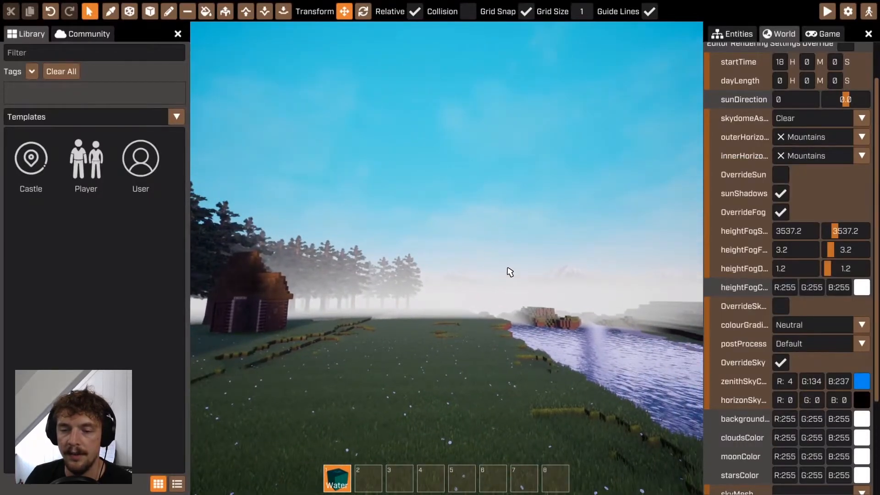
right_click_drag(504, 256, 490, 151)
right_click_drag(525, 211, 524, 200)
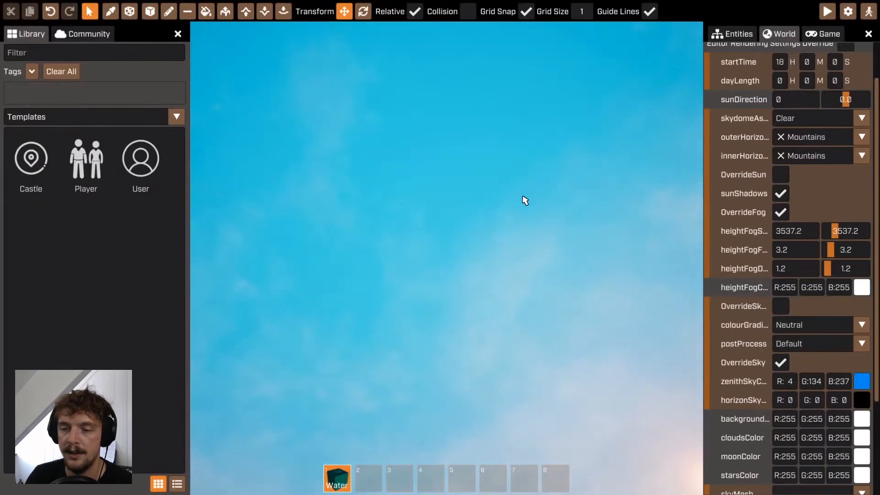
Switch the skydome to Gloomy and inspect the cloud cover overhead
left_click(858, 118)
left_click(805, 164)
mouse_move(634, 186)
right_mouse_down()
mouse_move(634, 225)
mouse_move(634, 184)
right_mouse_up()
right_click_drag(447, 259, 446, 259)
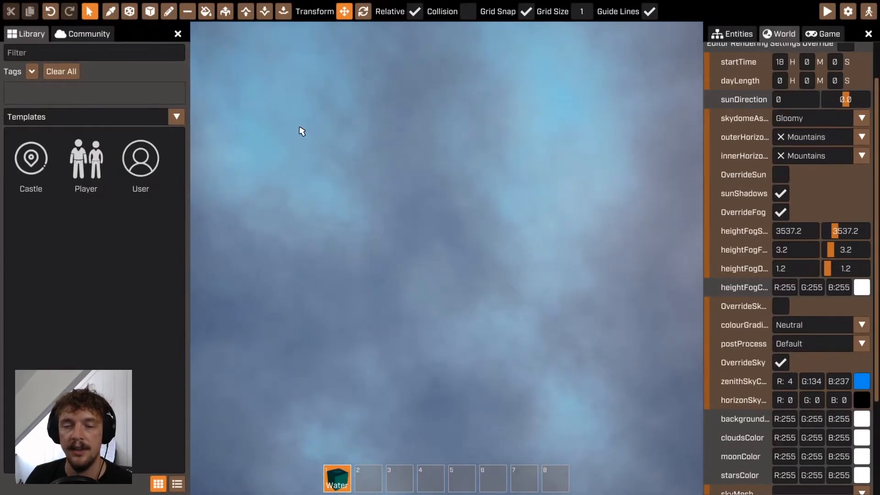
right_click_drag(474, 210, 452, 241)
right_click_drag(486, 156, 486, 119)
Set the clouds colour to a violet blue (76, 76, 184) and view the tinted sky
left_click(862, 440)
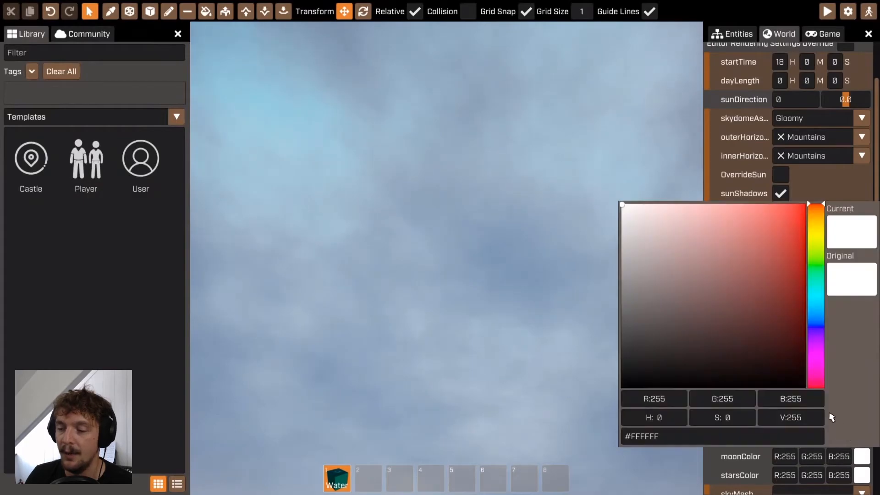
left_click_drag(814, 318, 730, 255)
left_click(516, 285)
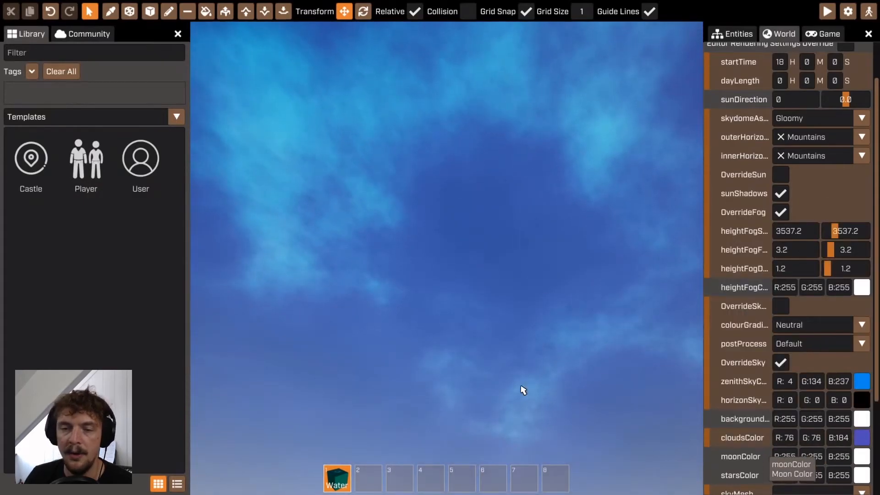
right_click_drag(473, 328, 473, 328)
Set the zenith sky colour to black (0, 0, 0)
scroll(801, 195, "up", 1)
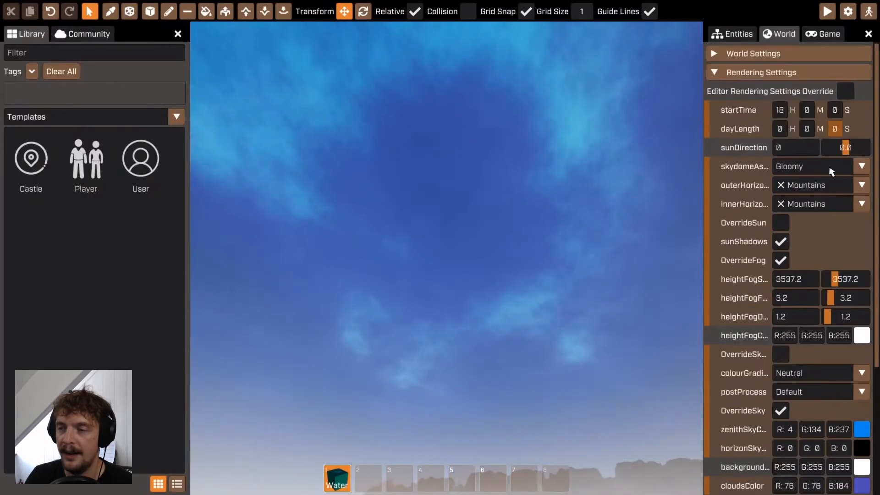
scroll(805, 302, "down", 3)
left_click(862, 285)
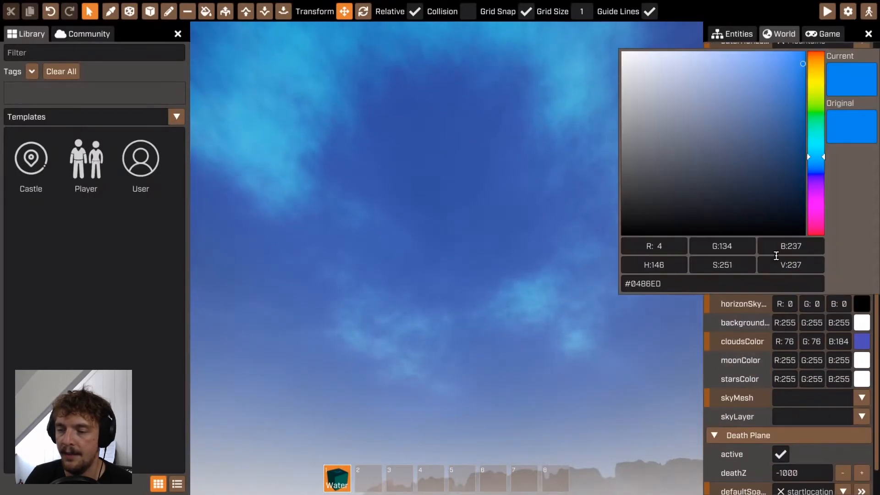
left_click(628, 234)
left_click(557, 298)
Set the skydome to Clear and view the tinted clouds above the mountains
scroll(811, 169, "up", 3)
left_click(811, 167)
left_click(808, 202)
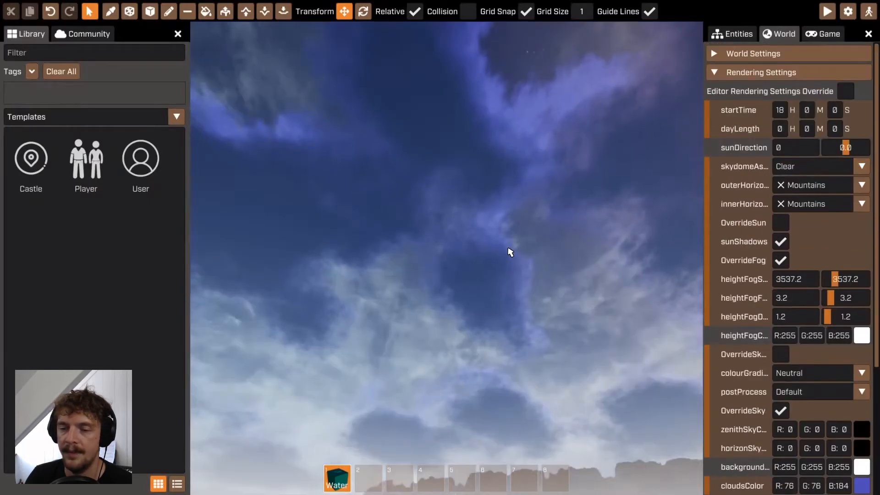
right_click_drag(447, 256, 447, 202)
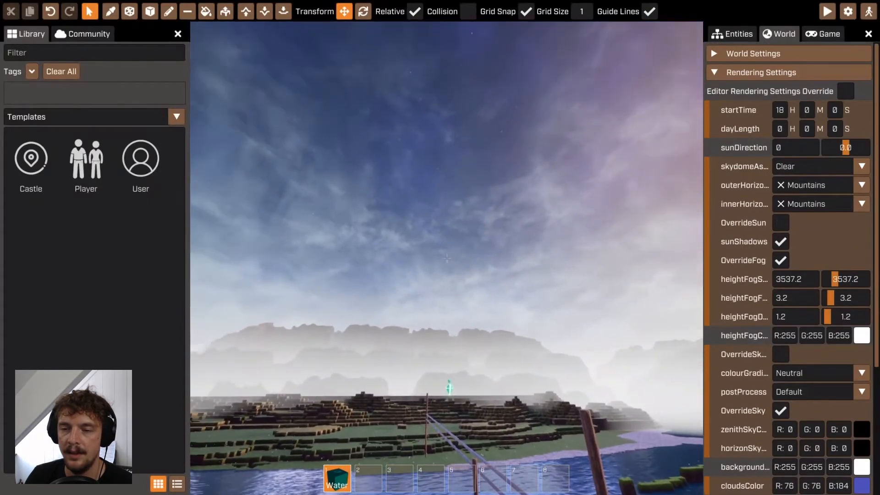
Set the sky's background colour to black (0, 0, 0)
scroll(825, 349, "down", 3)
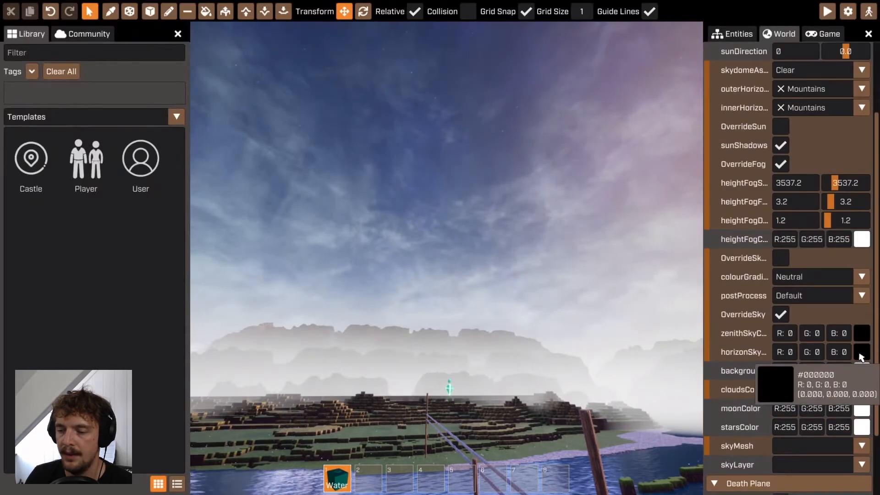
left_click(856, 376)
left_click_drag(779, 324, 622, 321)
Find the moon above the pine trees and set the moon colour to magenta (187, 42, 194)
right_click_drag(444, 239, 446, 192)
right_click_drag(446, 259, 449, 302)
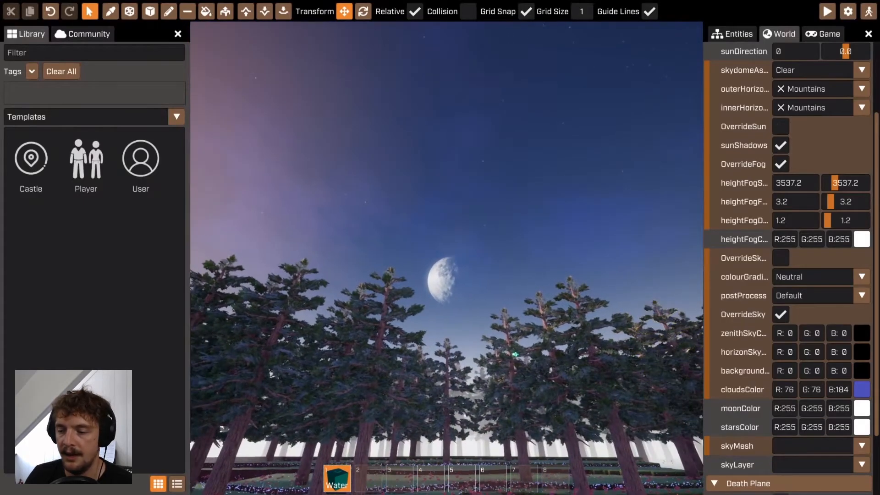
left_click(861, 408)
left_click_drag(812, 290, 816, 295)
left_click_drag(798, 248, 766, 218)
mouse_move(818, 308)
left_mouse_down()
mouse_move(818, 341)
mouse_move(816, 295)
mouse_move(809, 326)
left_mouse_up()
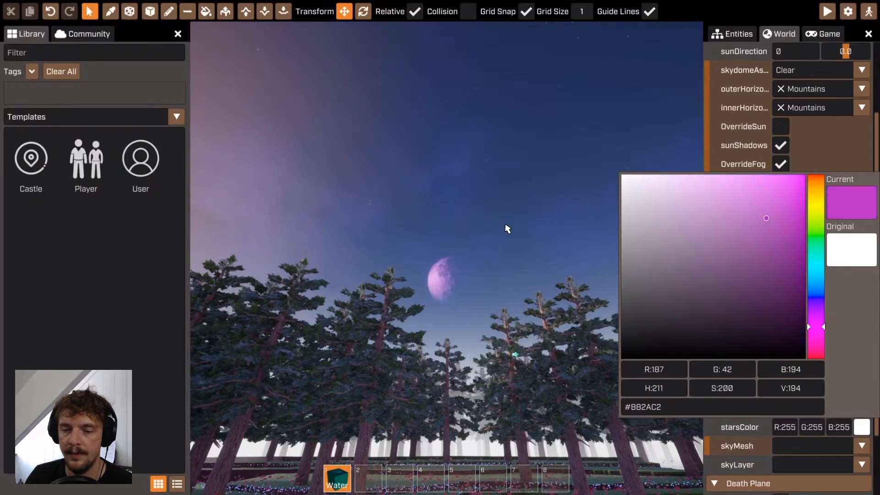
left_click(507, 228)
Set the stars colour to bright pink (237, 0, 225) and look around the sky
left_click(862, 427)
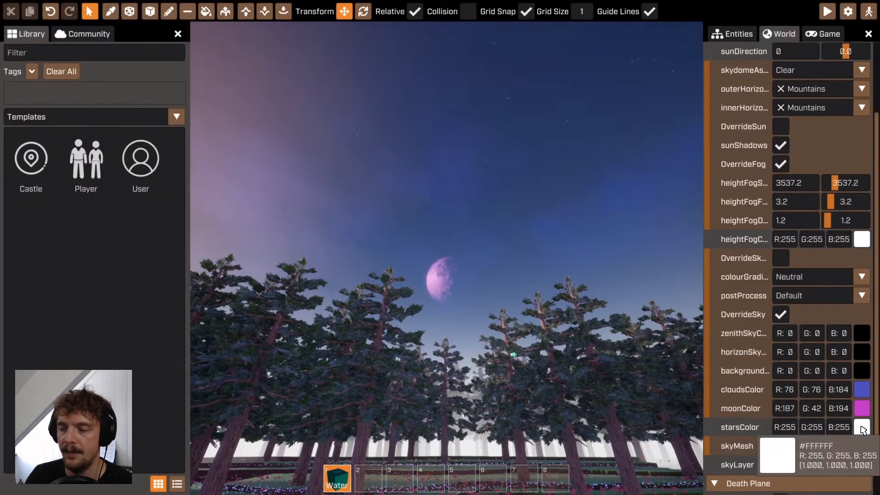
left_click(815, 350)
left_click_drag(764, 294, 811, 209)
key("Tab")
key("Tab")
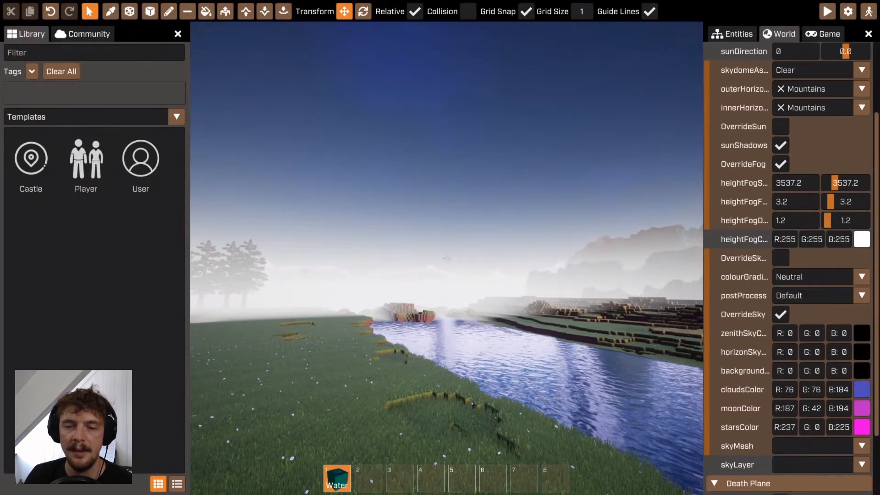
Set the sky mesh to Asteroid Belt and inspect the asteroids over the lake and around the sun
right_click_drag(645, 395, 645, 395)
left_click(782, 447)
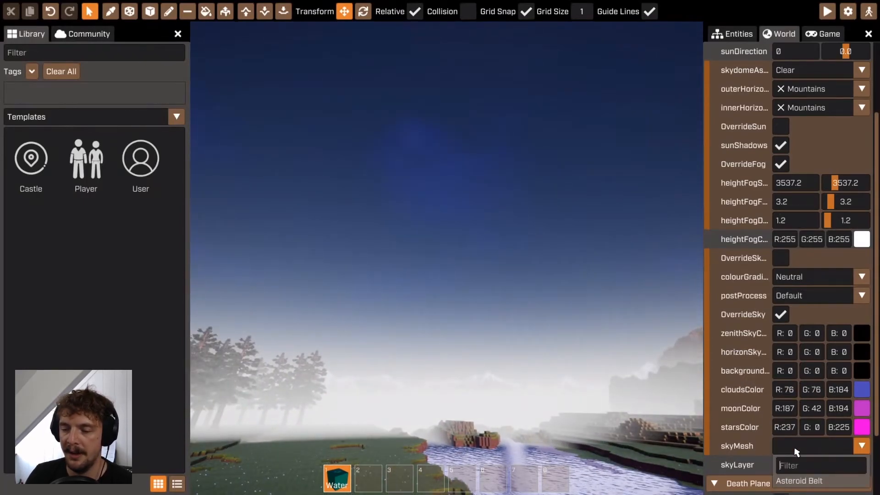
left_click(797, 481)
key("Tab")
key("s")
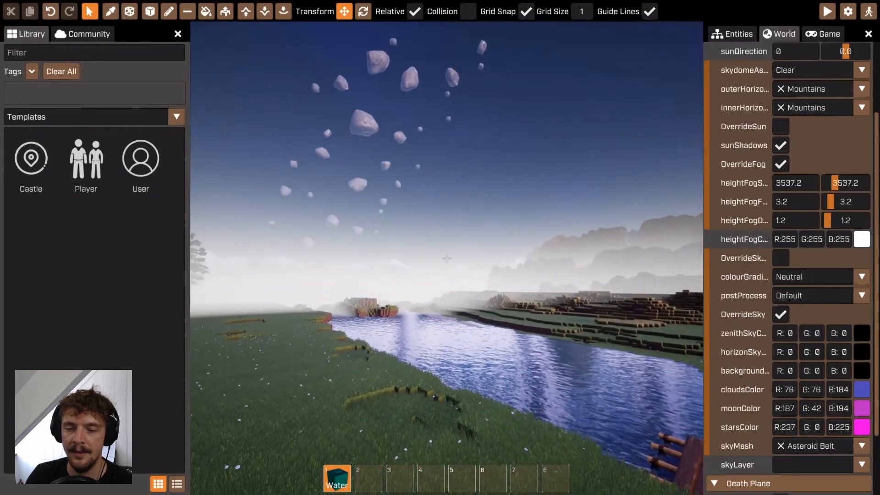
key("Tab")
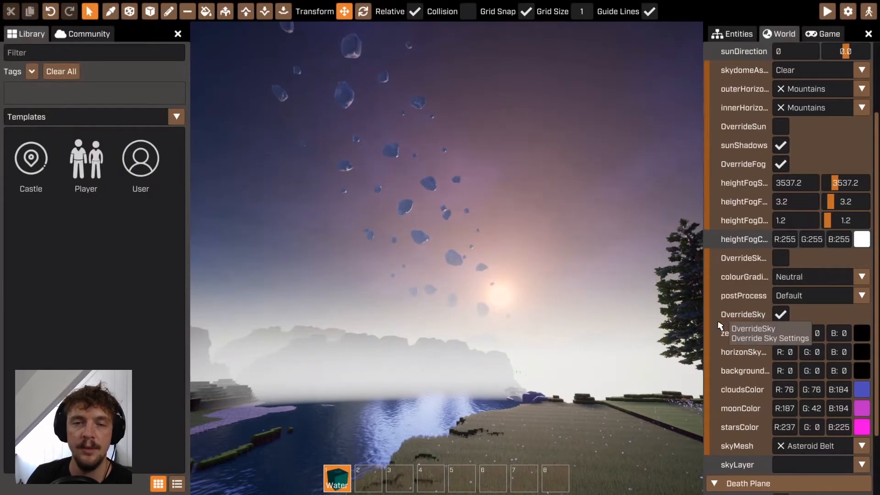
right_click_drag(518, 236, 519, 233)
right_click_drag(646, 278, 447, 258)
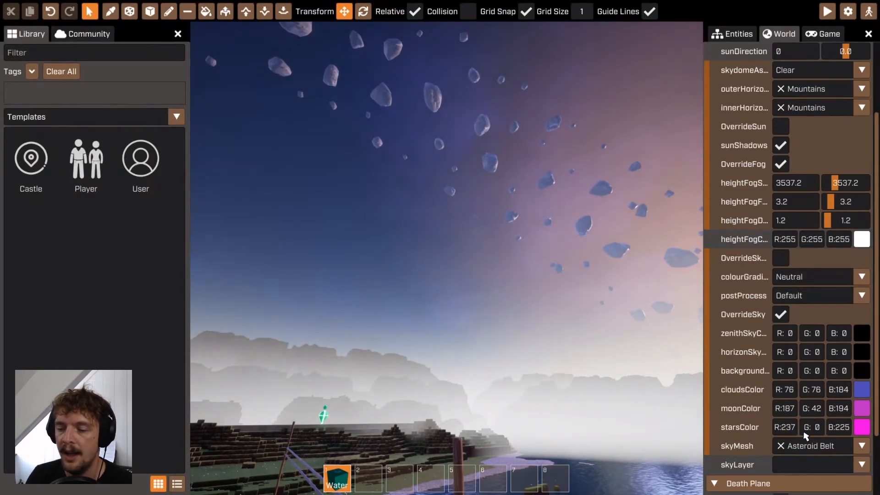
right_click_drag(681, 421, 447, 258)
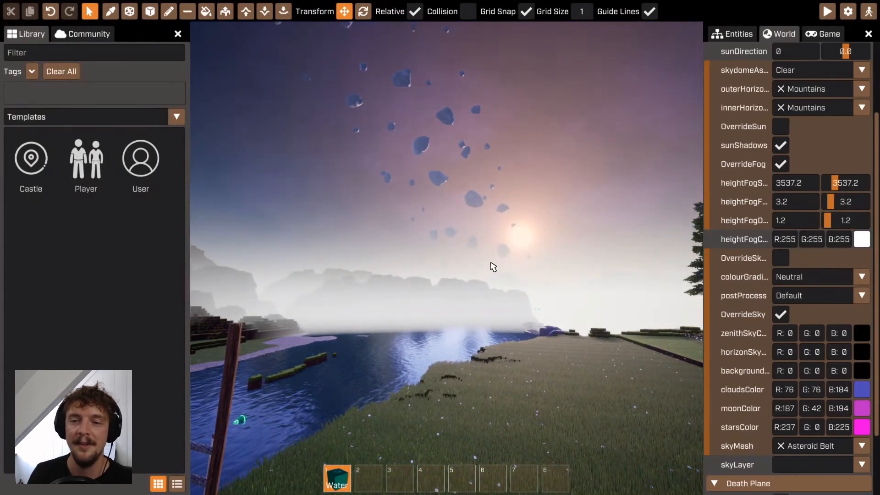